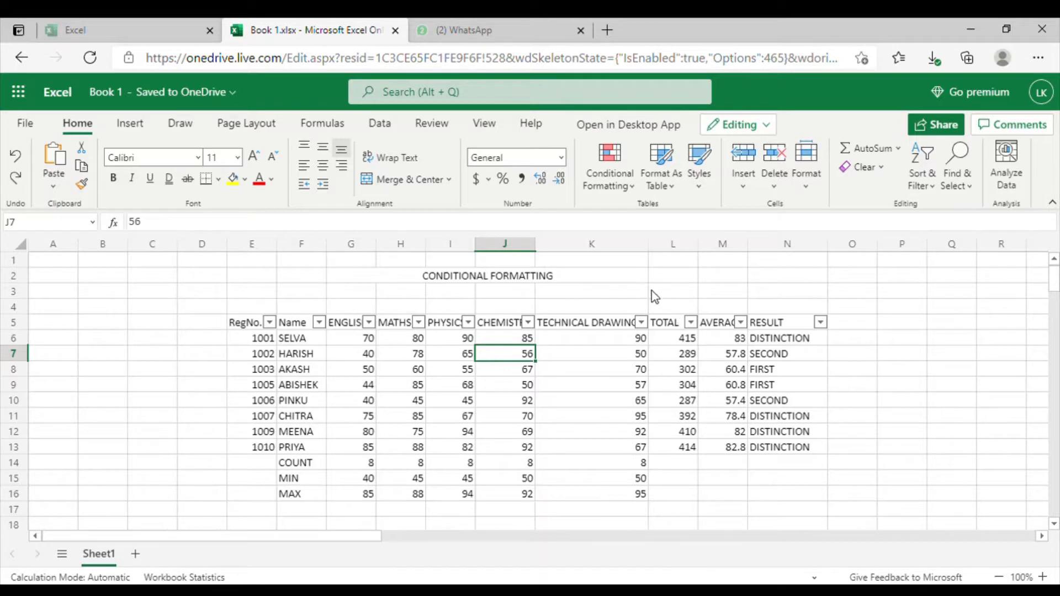
Highlight the RESULT cells N6:N13 equal to DISTINCTION with Green Fill with Dark Green Text.
click(803, 338)
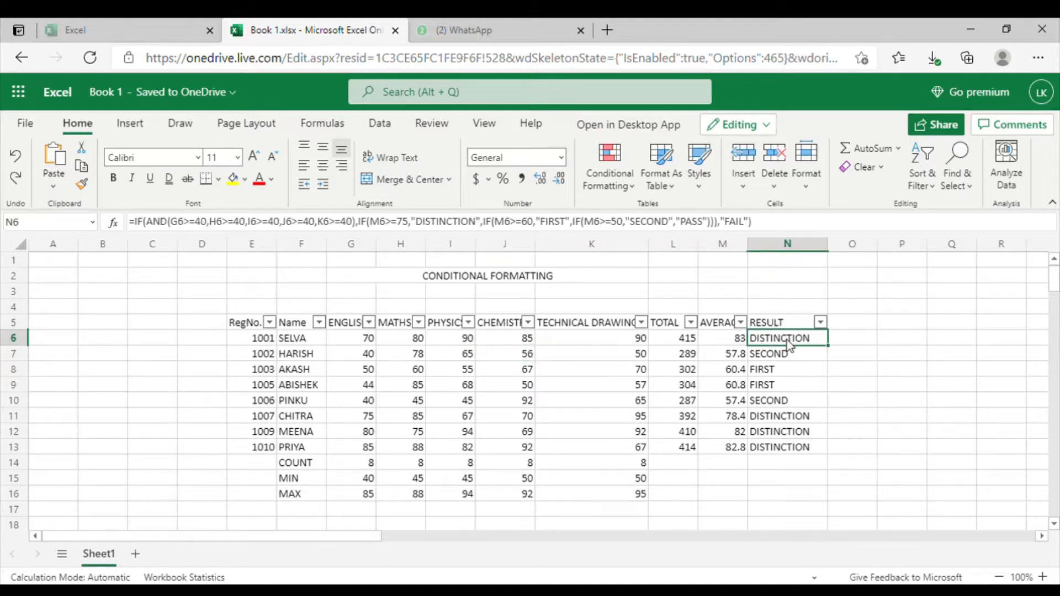
drag(789, 345, 783, 450)
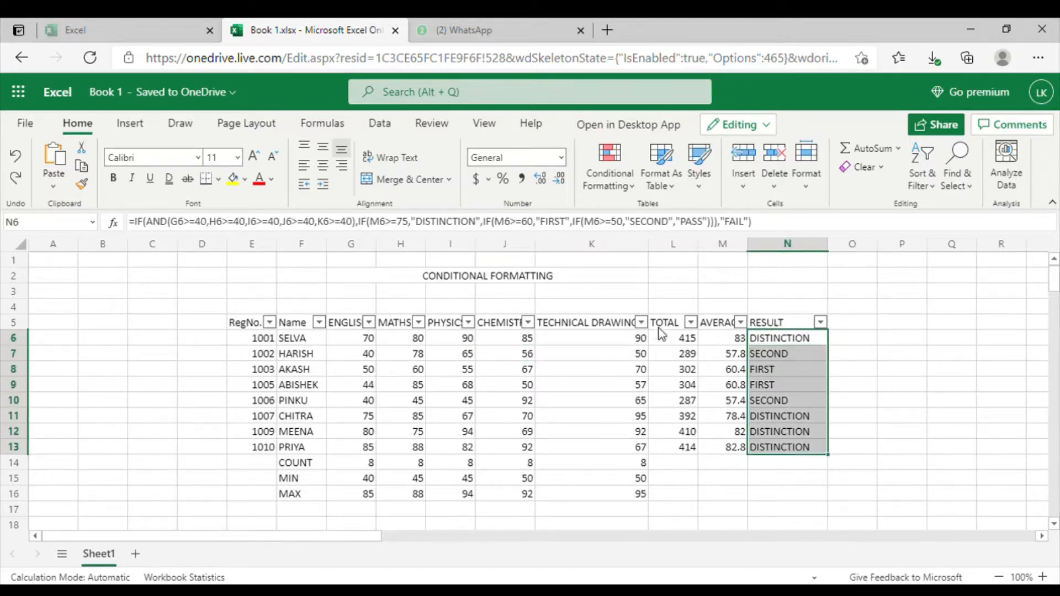
click(599, 176)
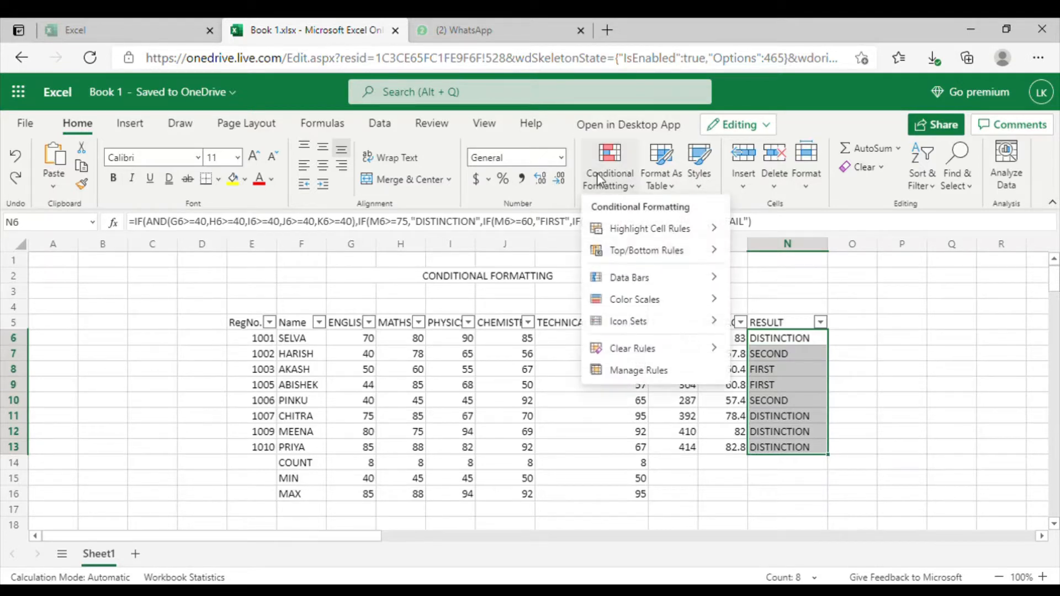
mouse_move(609, 237)
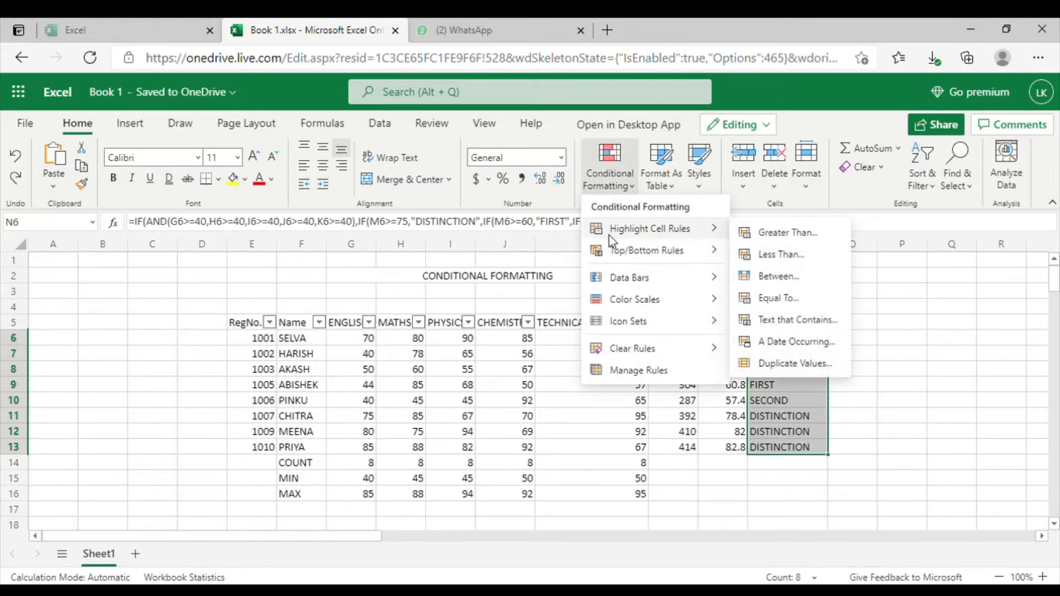
click(792, 304)
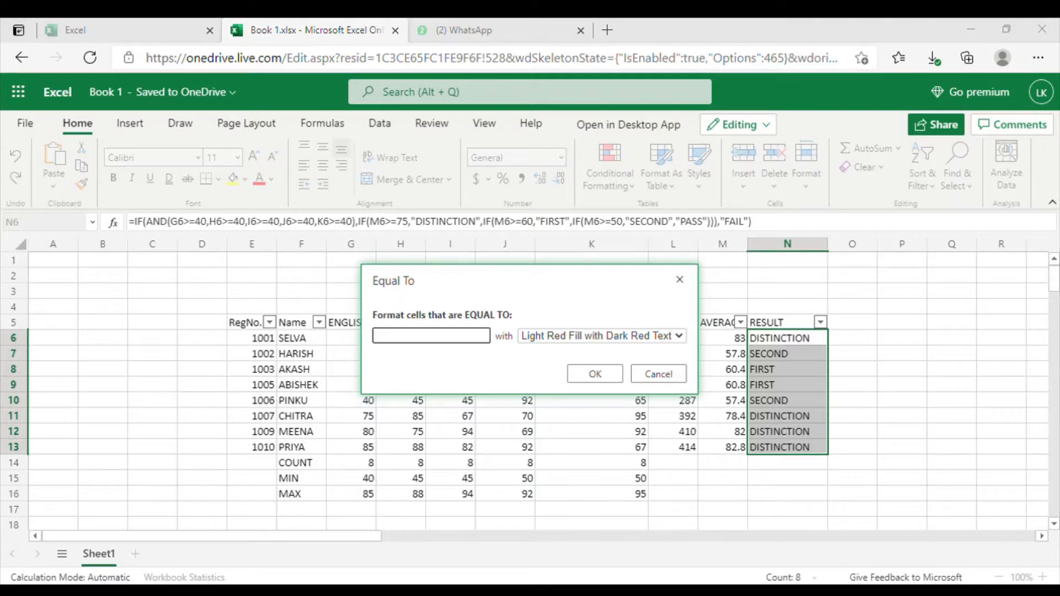
click(362, 168)
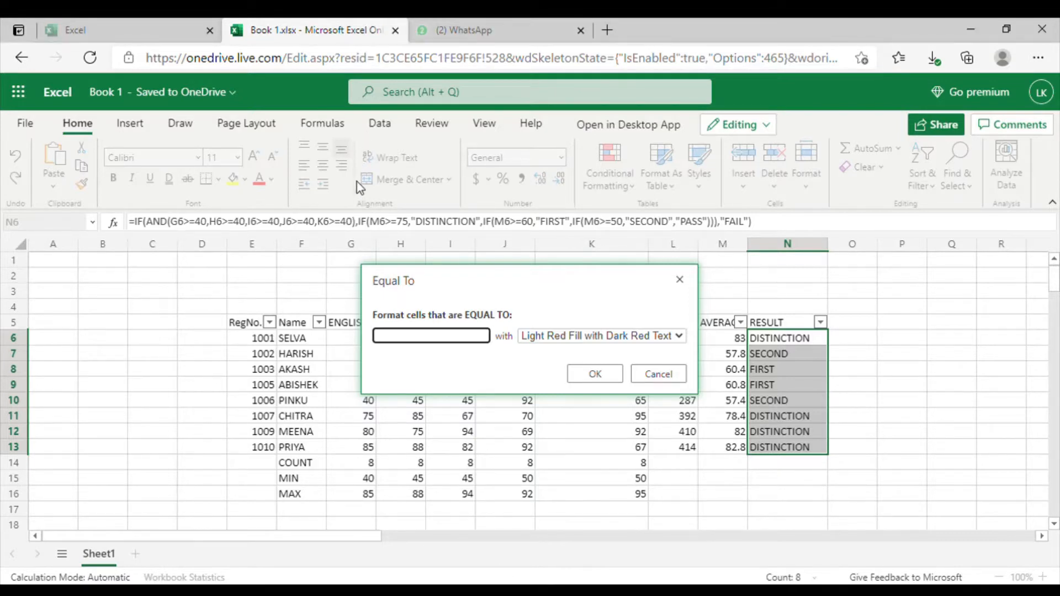
text(DISTINCTION)
click(558, 338)
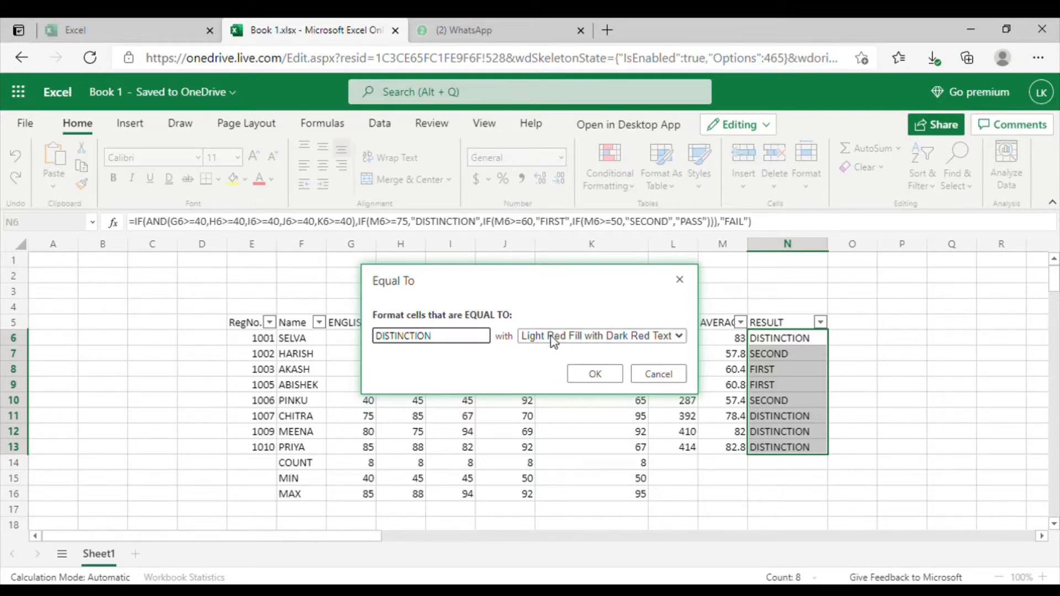
click(550, 383)
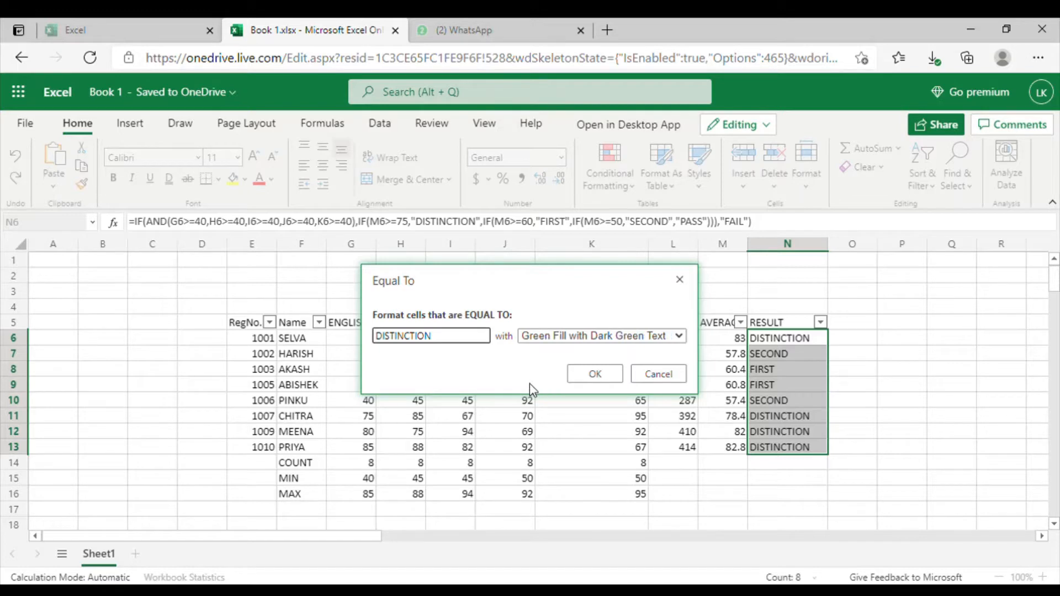
click(593, 376)
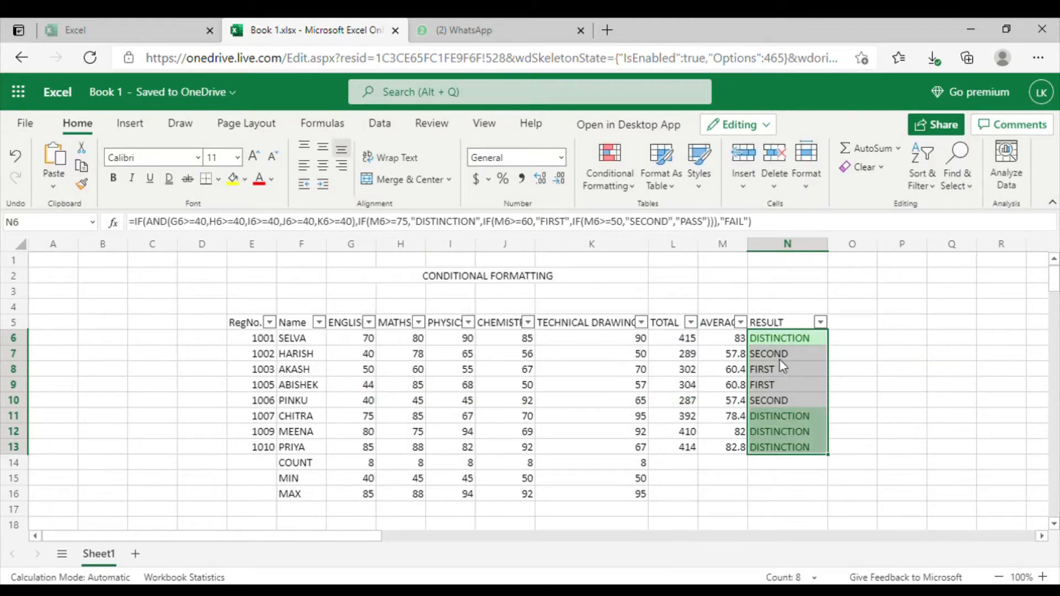
click(884, 354)
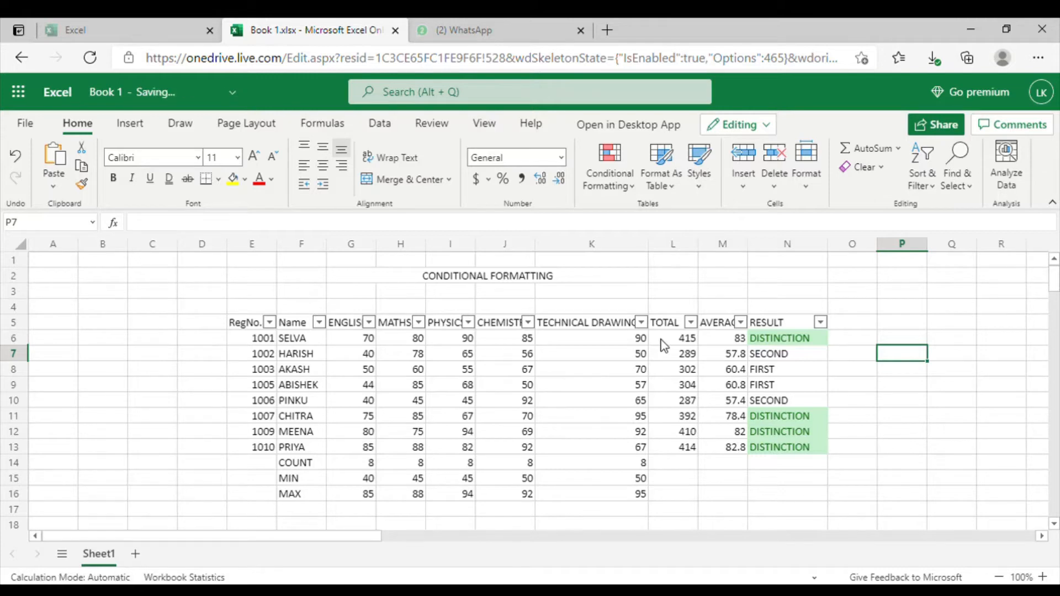
click(668, 340)
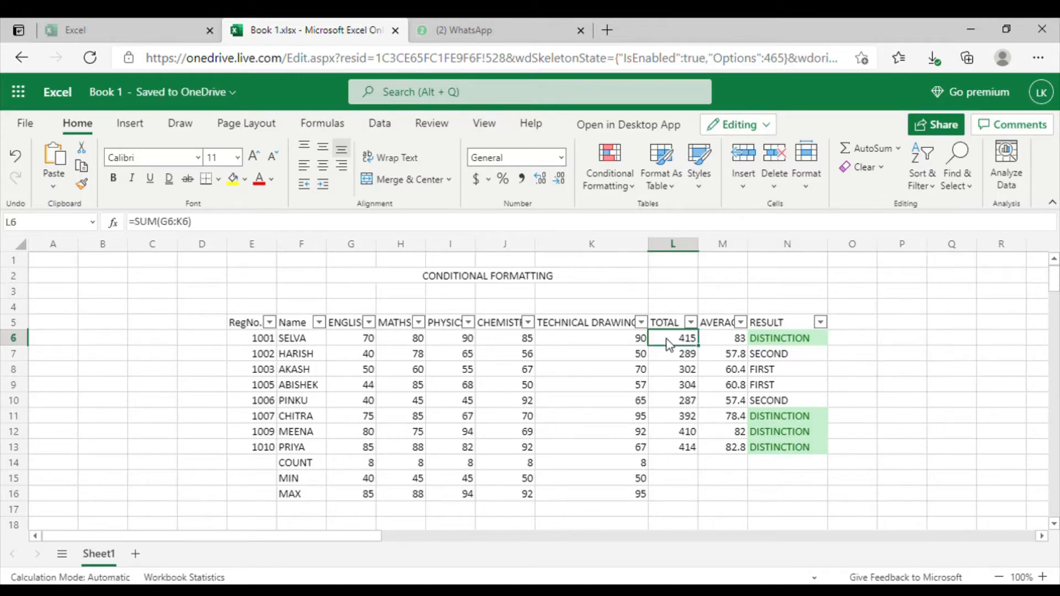
key(Delete)
shift+click(666, 446)
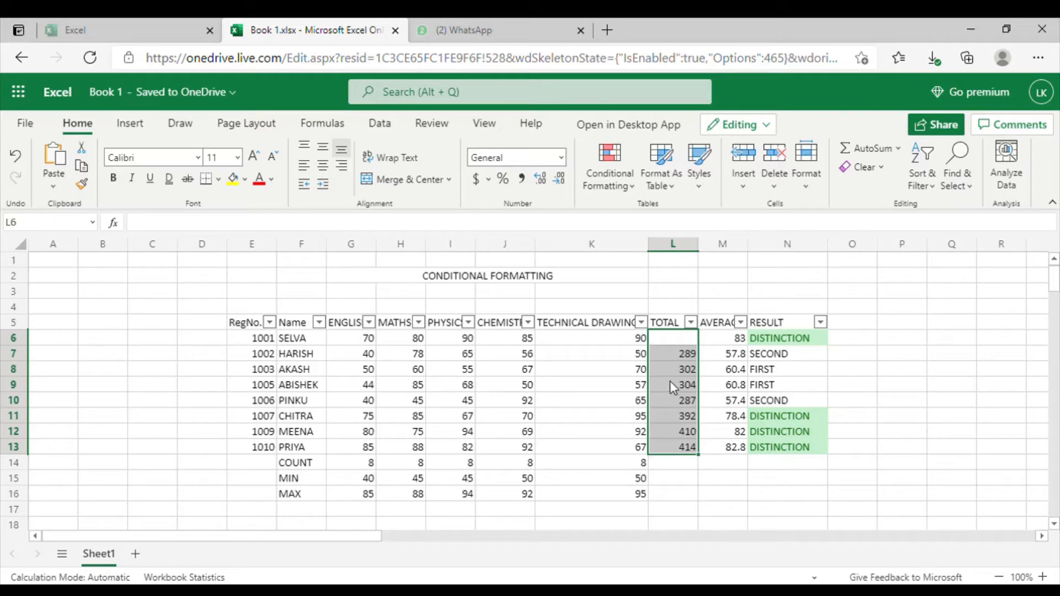
key(Delete)
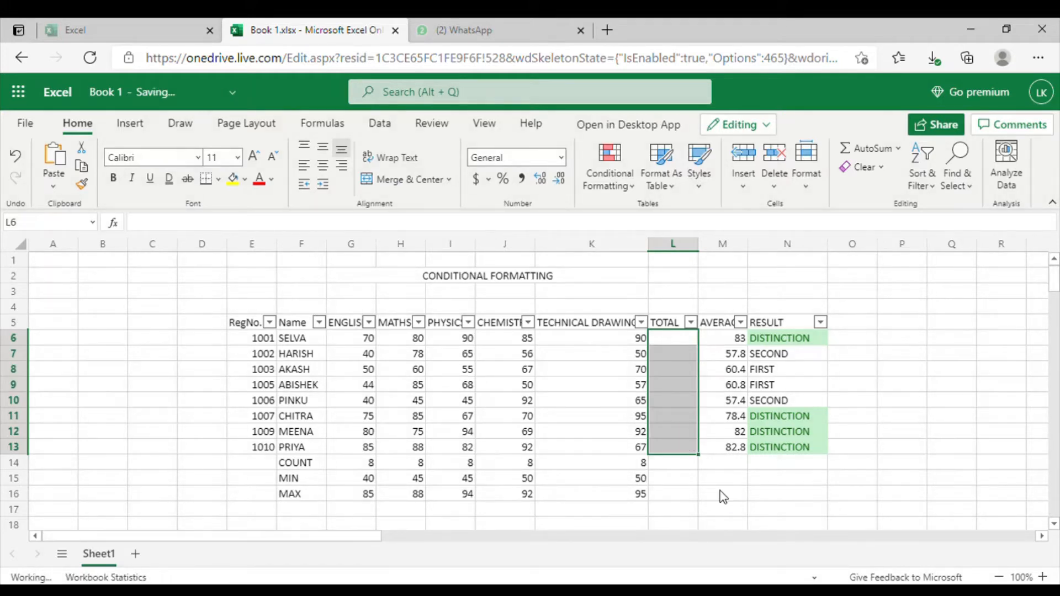
key(ctrl+z)
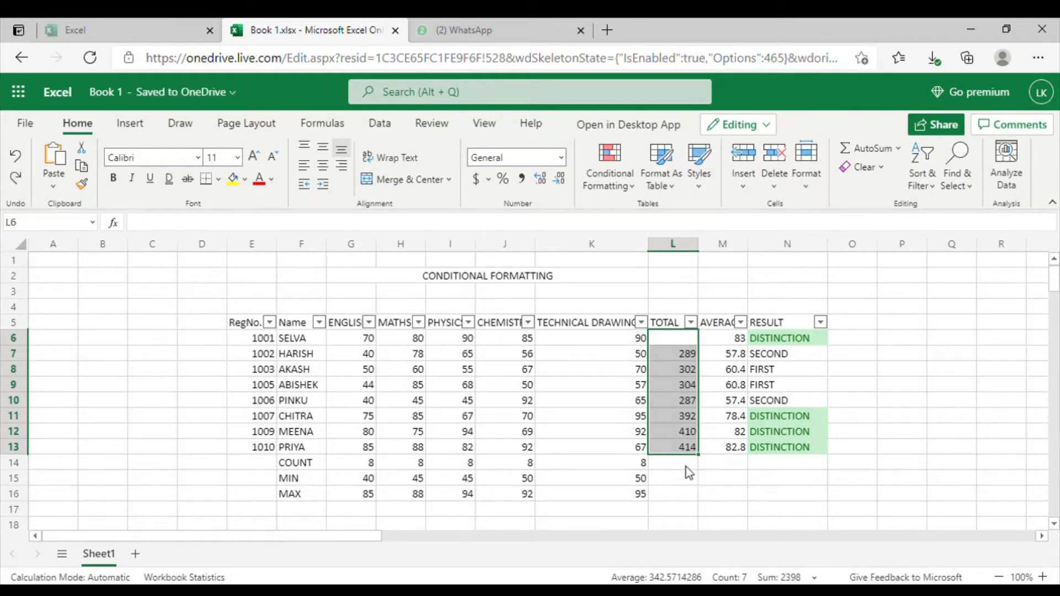
click(19, 160)
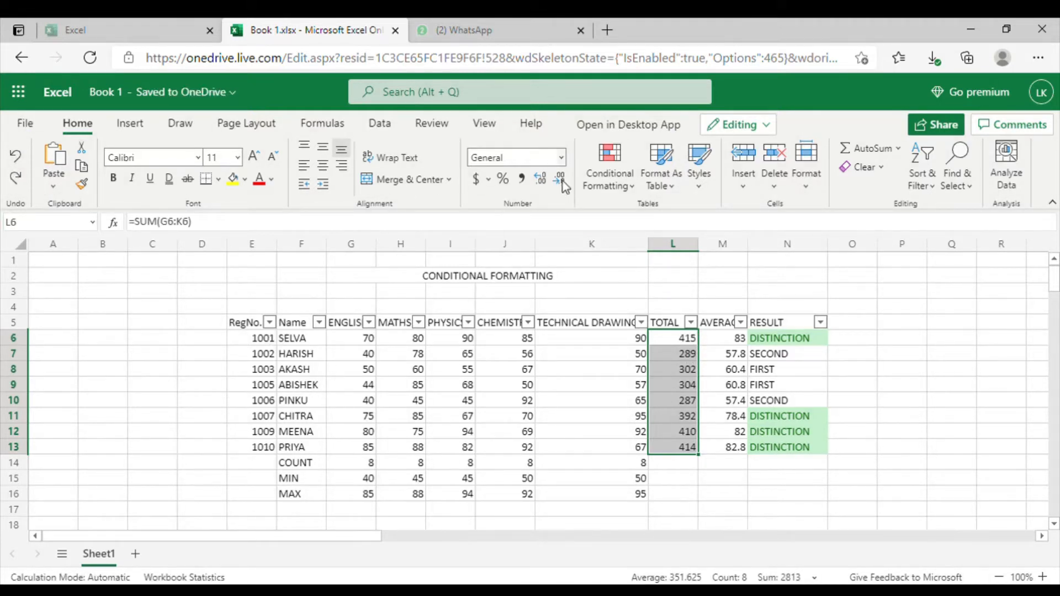
Highlight the top 1 item in the TOTAL cells L6:L13 with Yellow Fill with Dark Yellow Text.
click(610, 173)
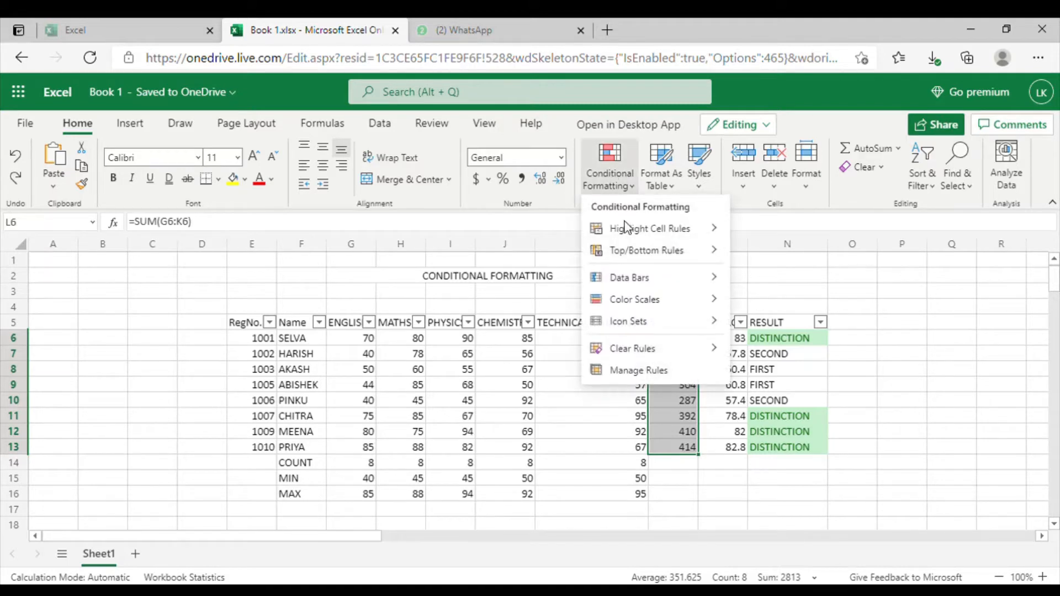
mouse_move(637, 260)
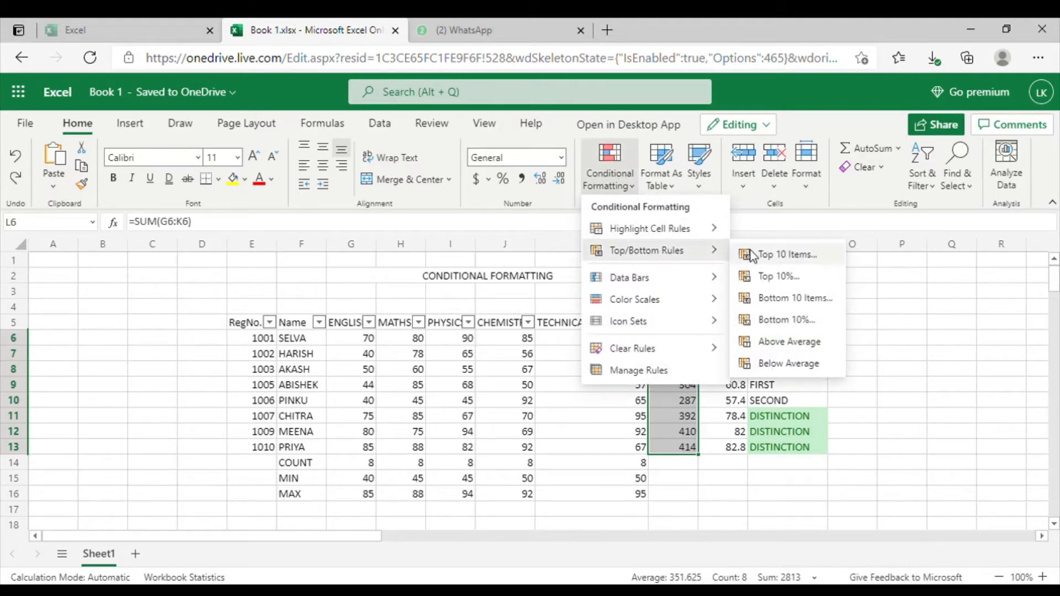
click(782, 255)
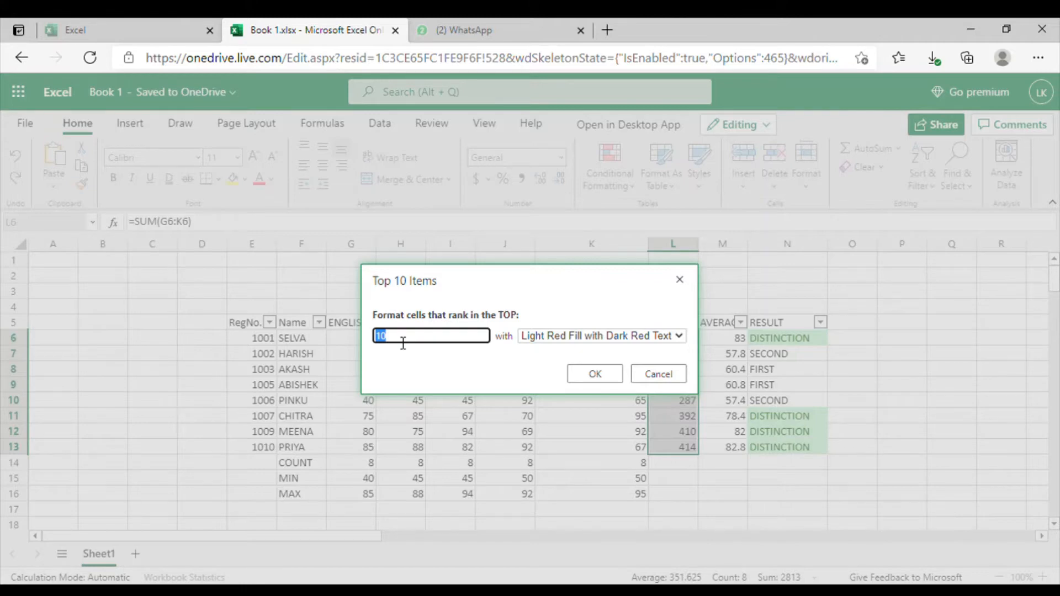
text(1)
click(575, 339)
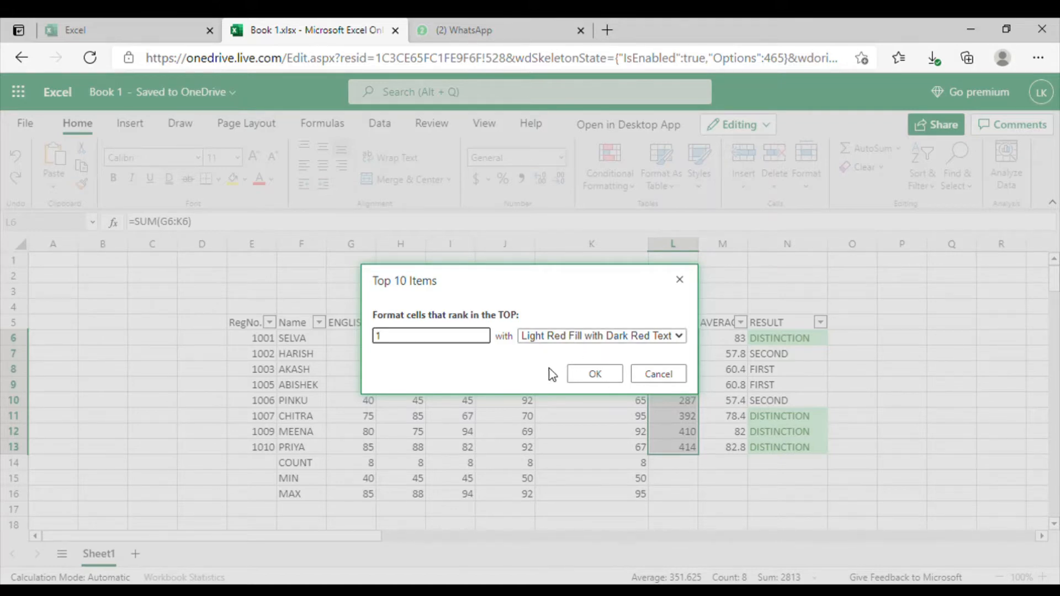
key(Down)
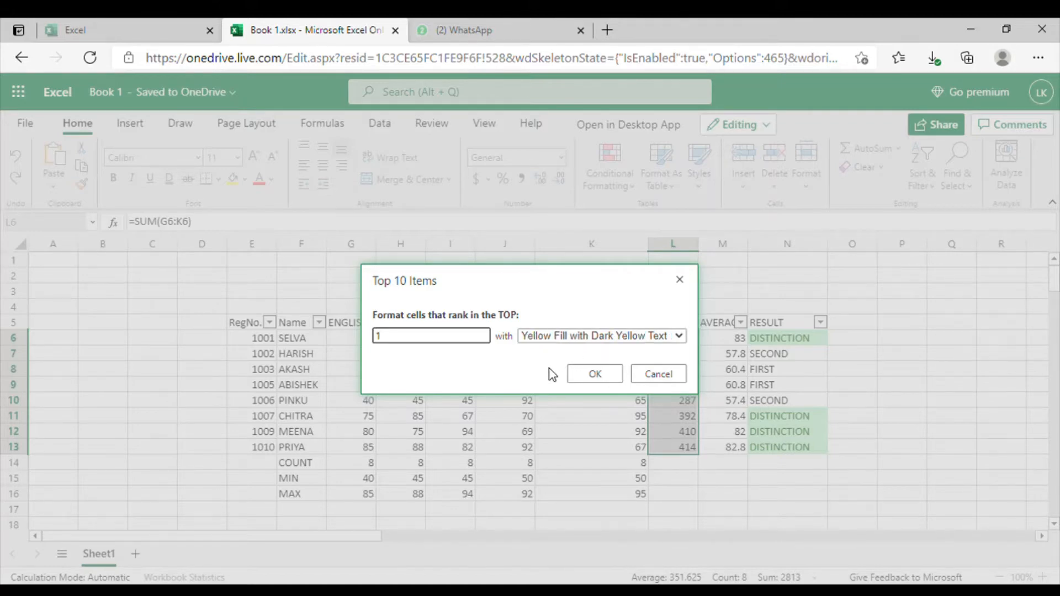
click(594, 376)
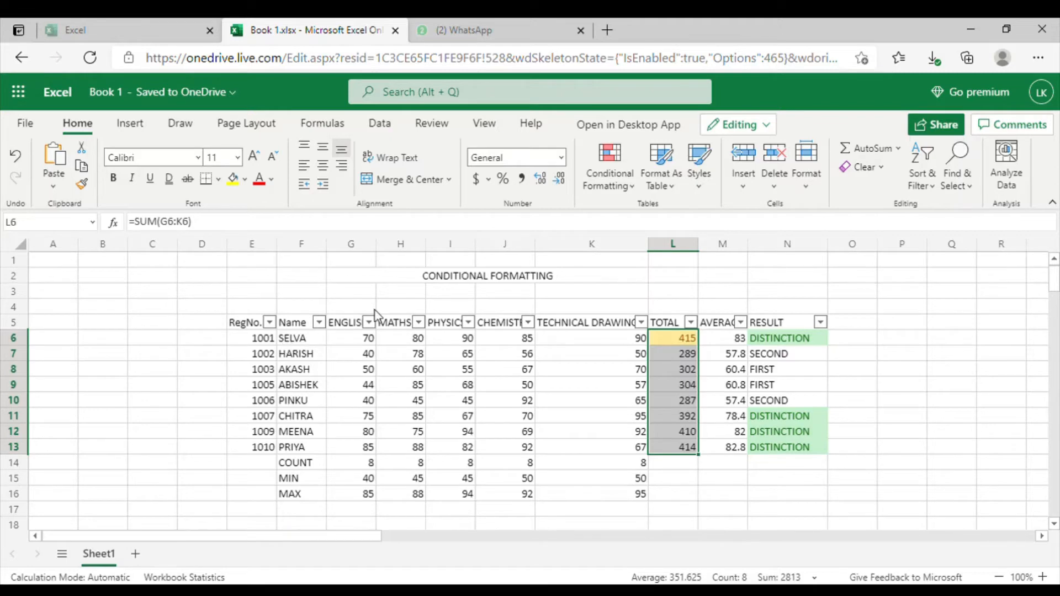
click(603, 187)
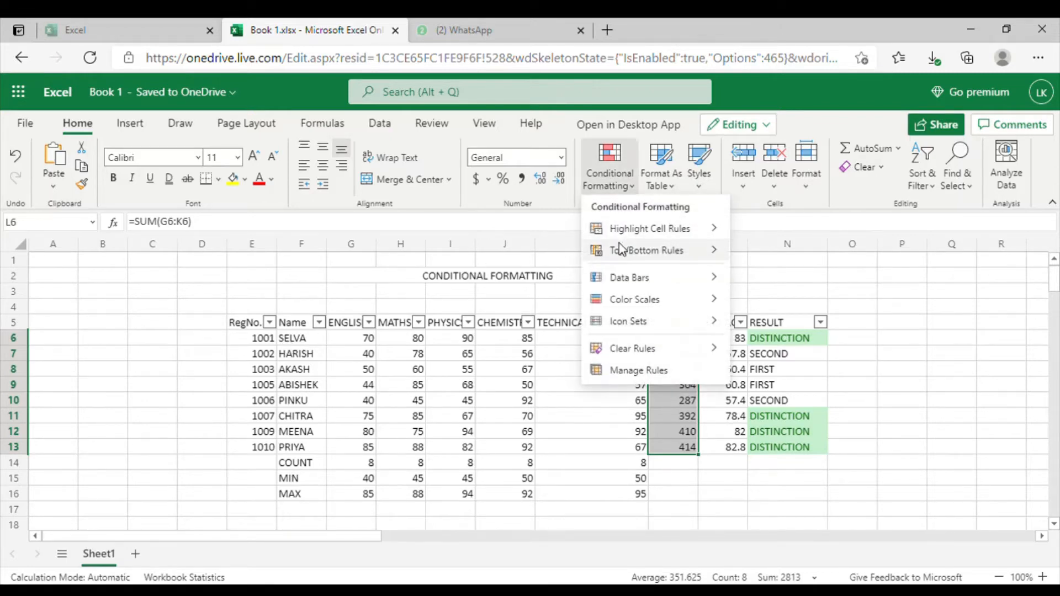
mouse_move(622, 248)
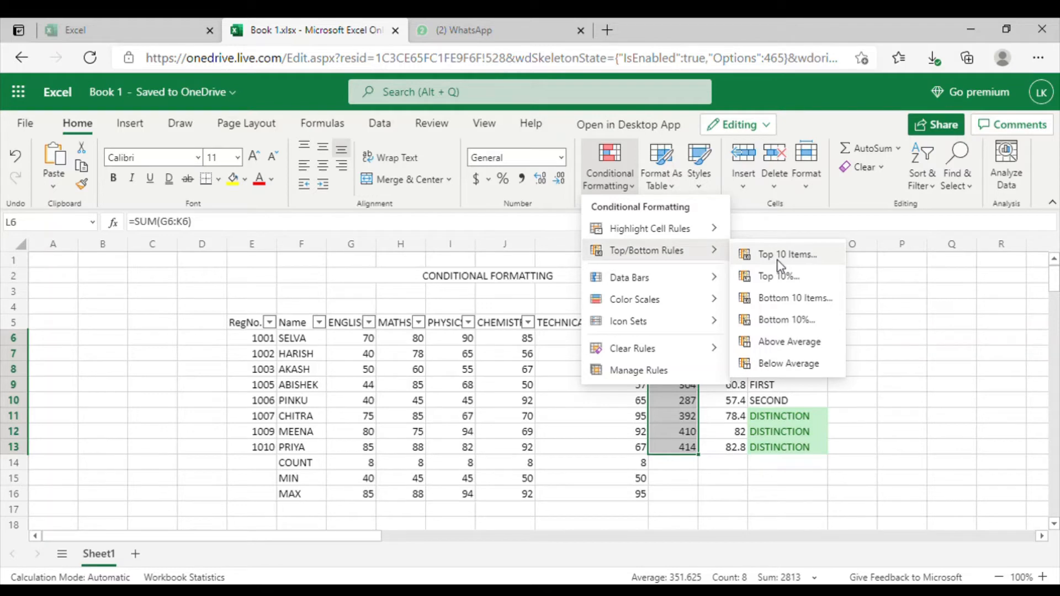
click(882, 269)
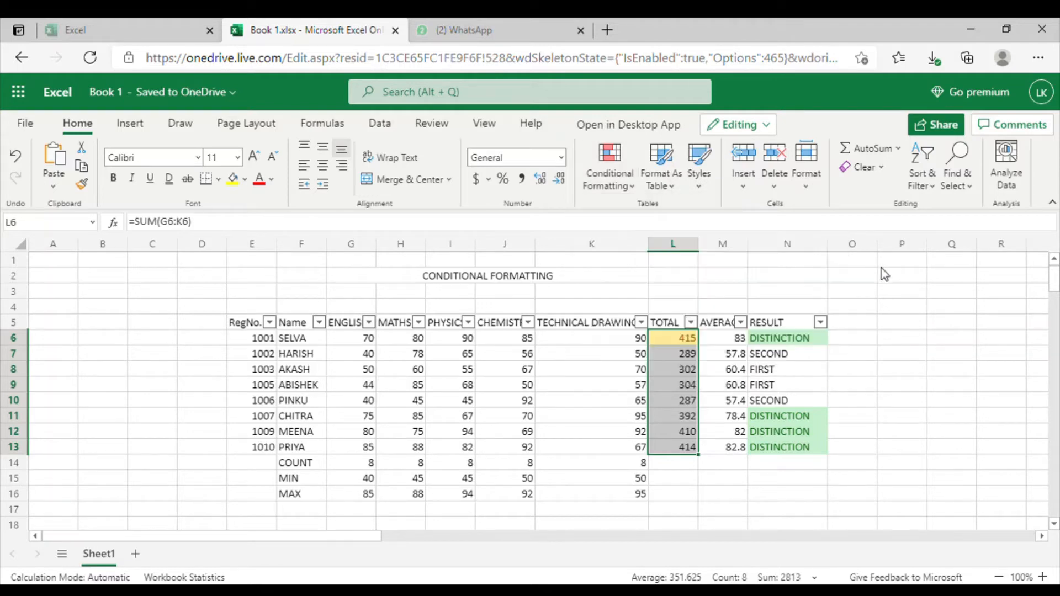
click(752, 508)
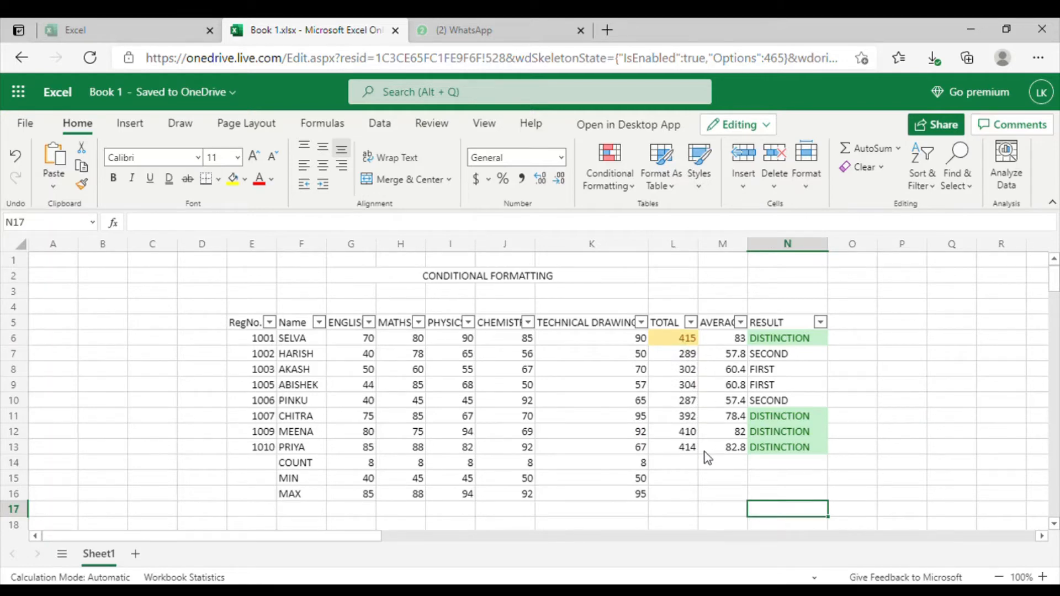
Apply the gradient-fill Light Blue Data Bar to the ENGLISH marks in G6:G13.
click(358, 343)
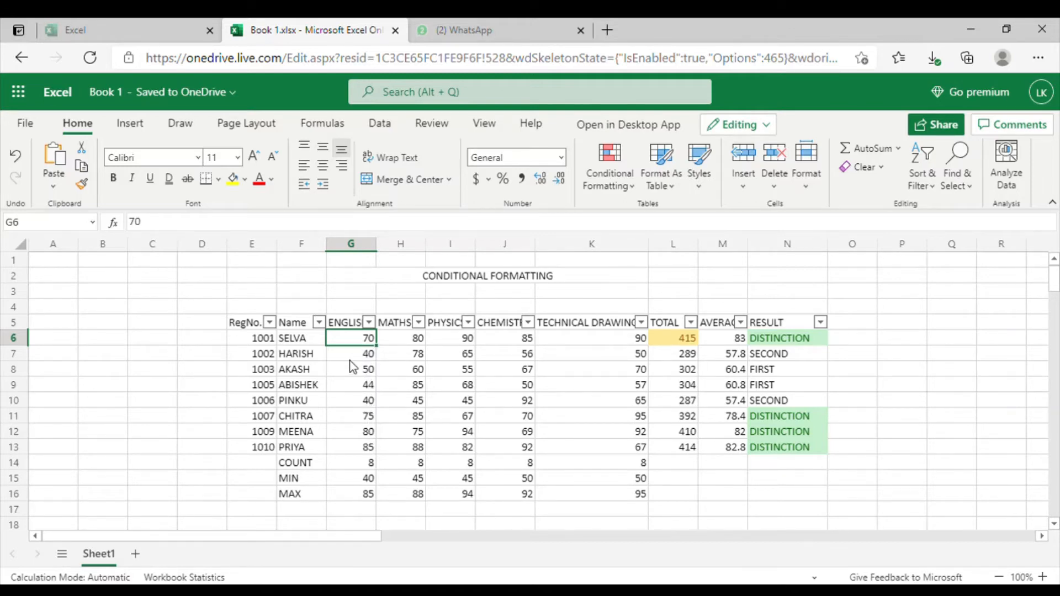
shift+click(357, 447)
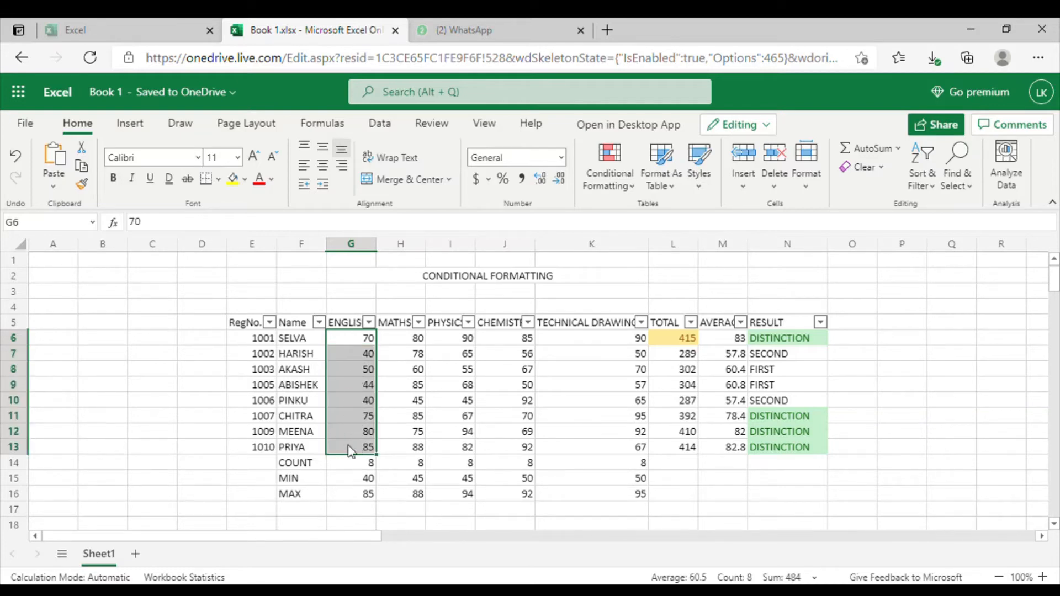
click(605, 166)
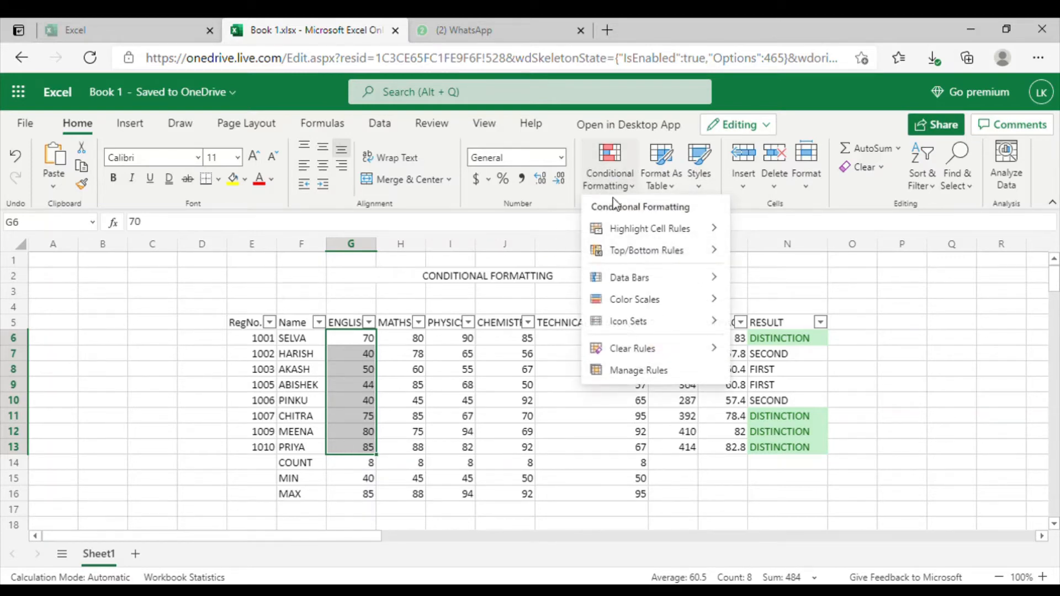
mouse_move(618, 280)
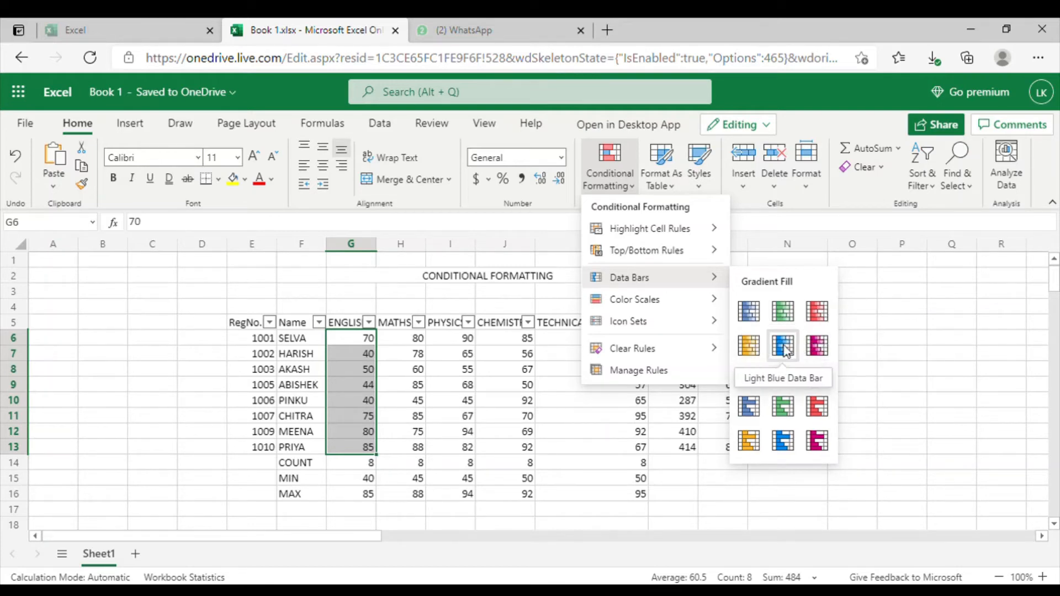
click(784, 349)
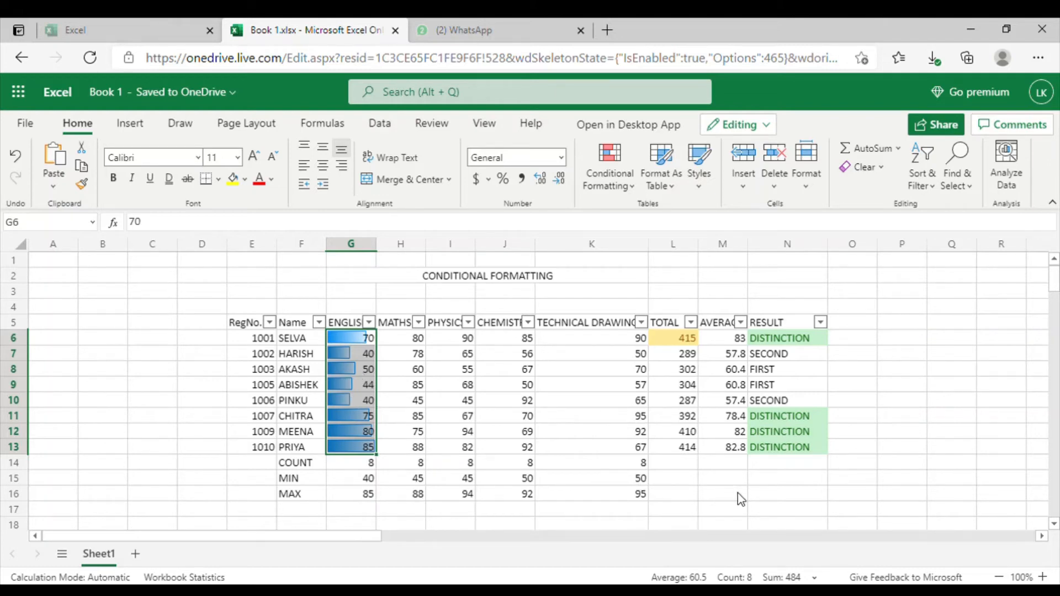
click(772, 493)
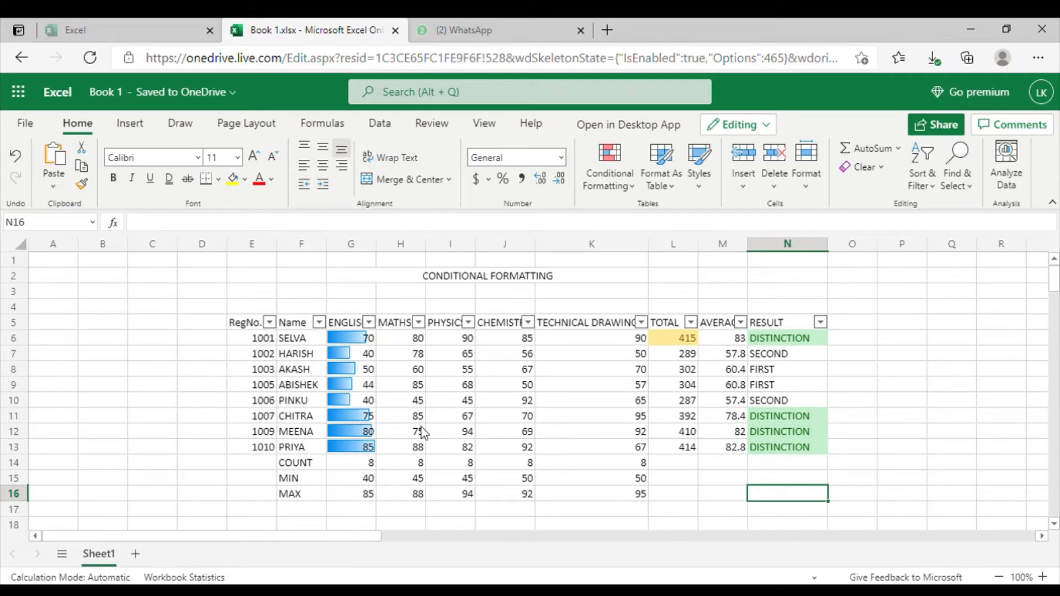
click(602, 178)
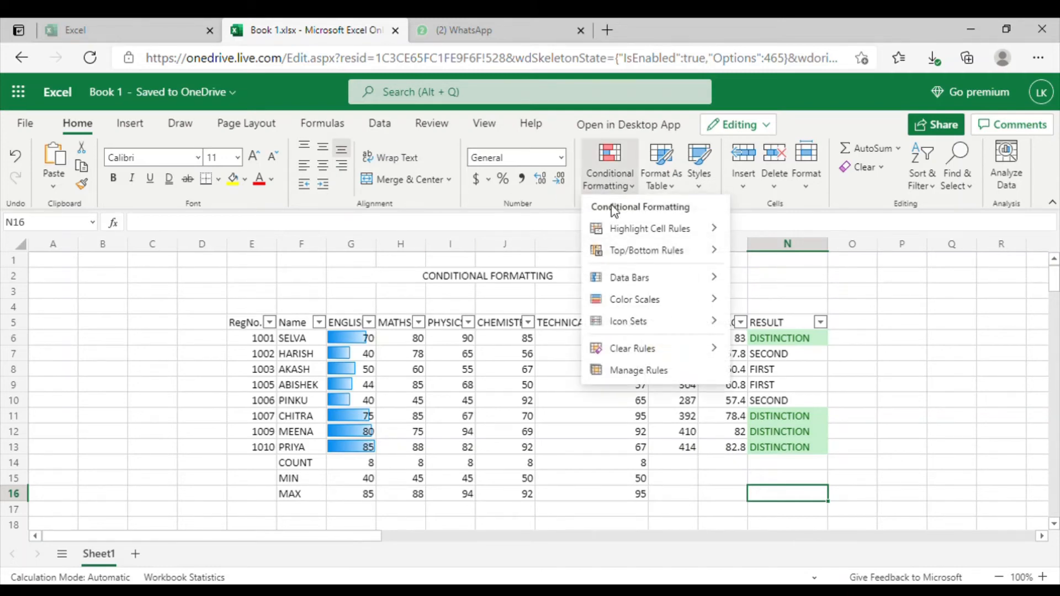
mouse_move(635, 301)
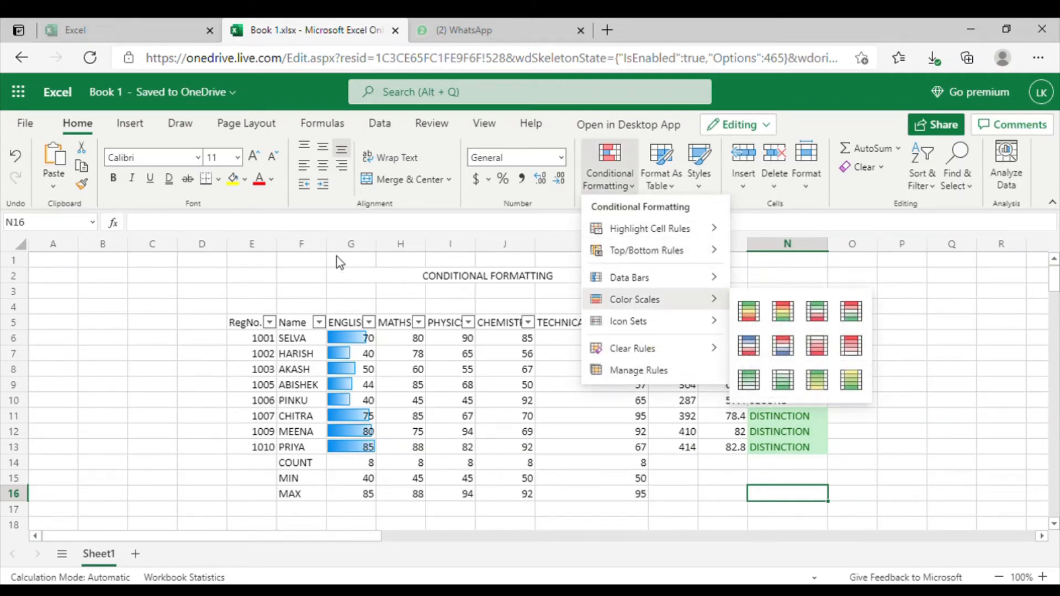
click(331, 300)
Apply the Red-Yellow-Green color scale to the MAX row cells G16:K16.
click(359, 496)
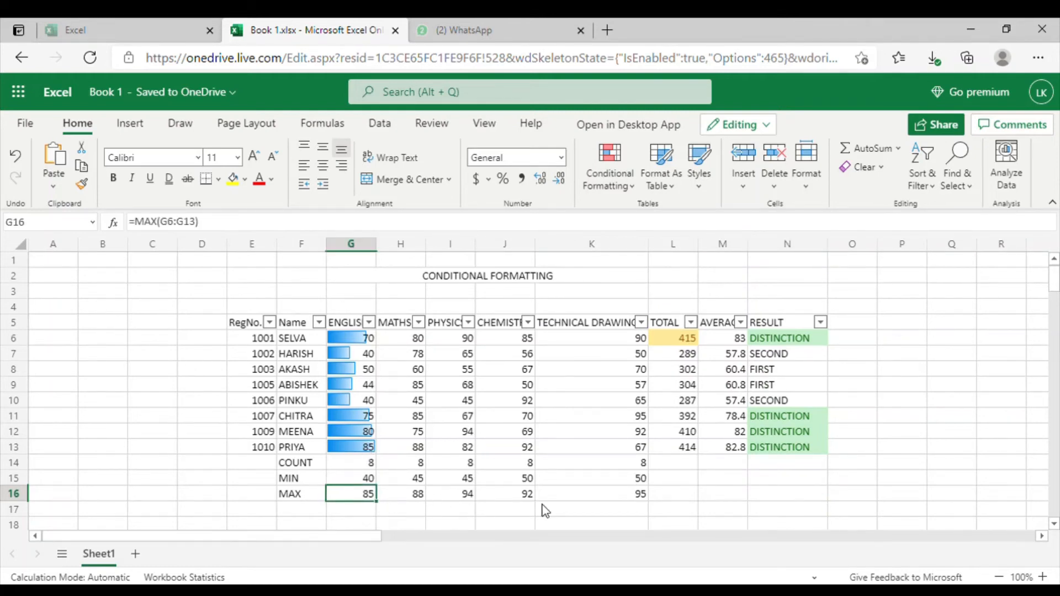
shift+click(629, 497)
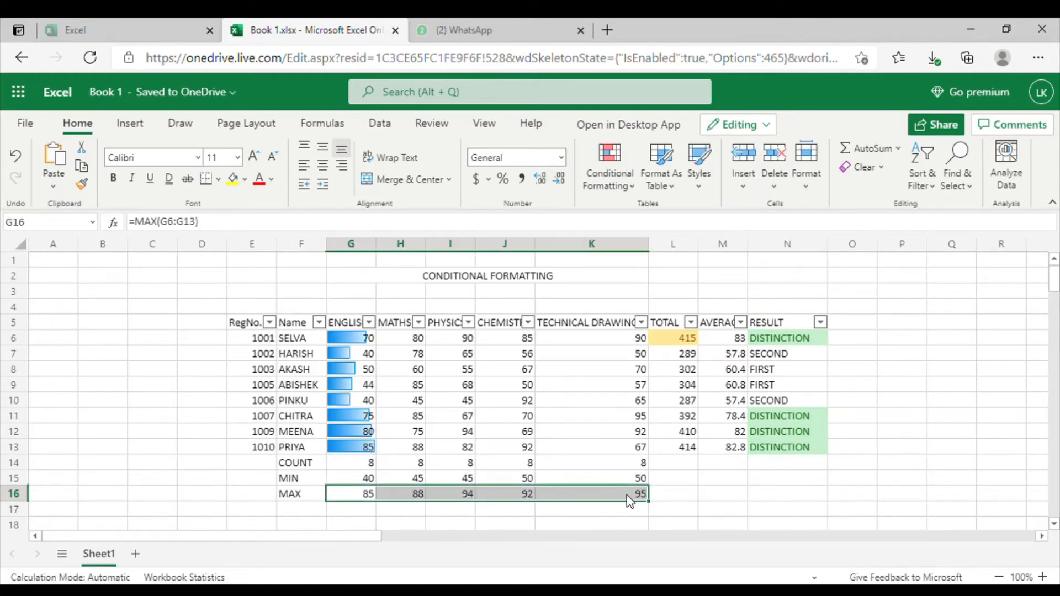
click(599, 172)
mouse_move(604, 299)
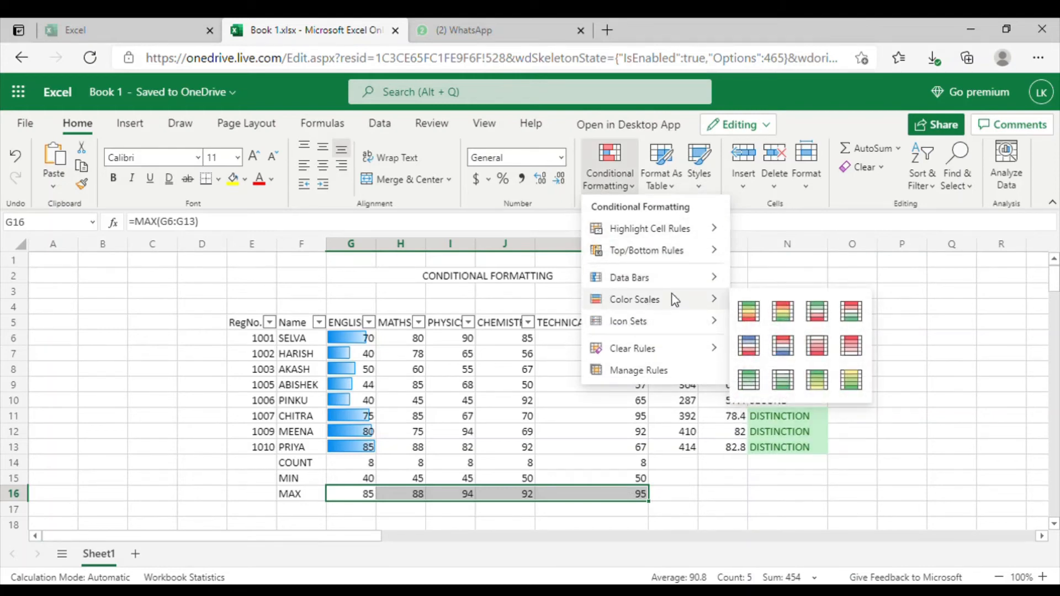
click(781, 311)
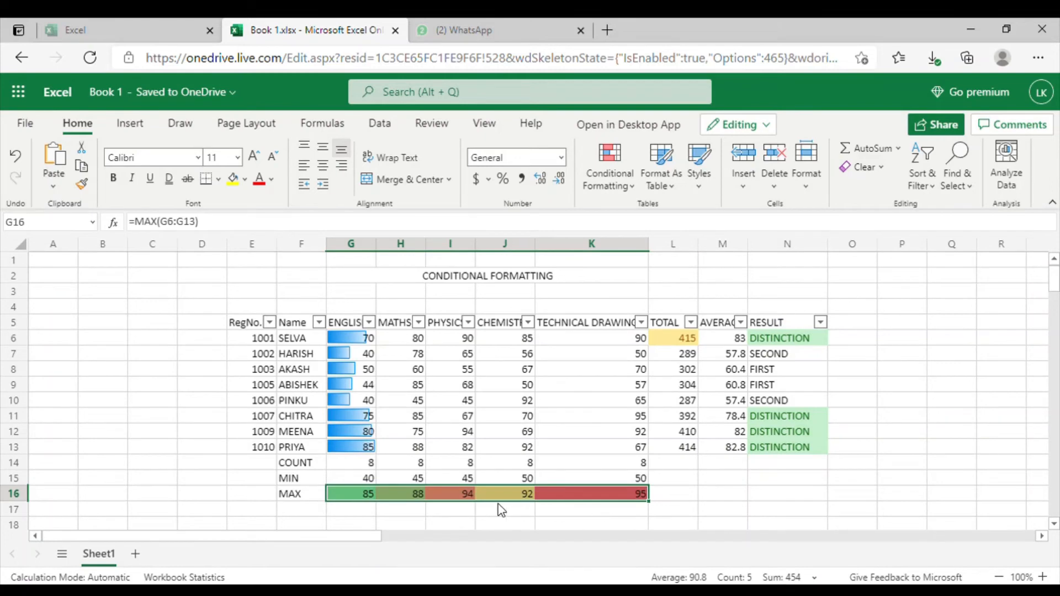
click(440, 513)
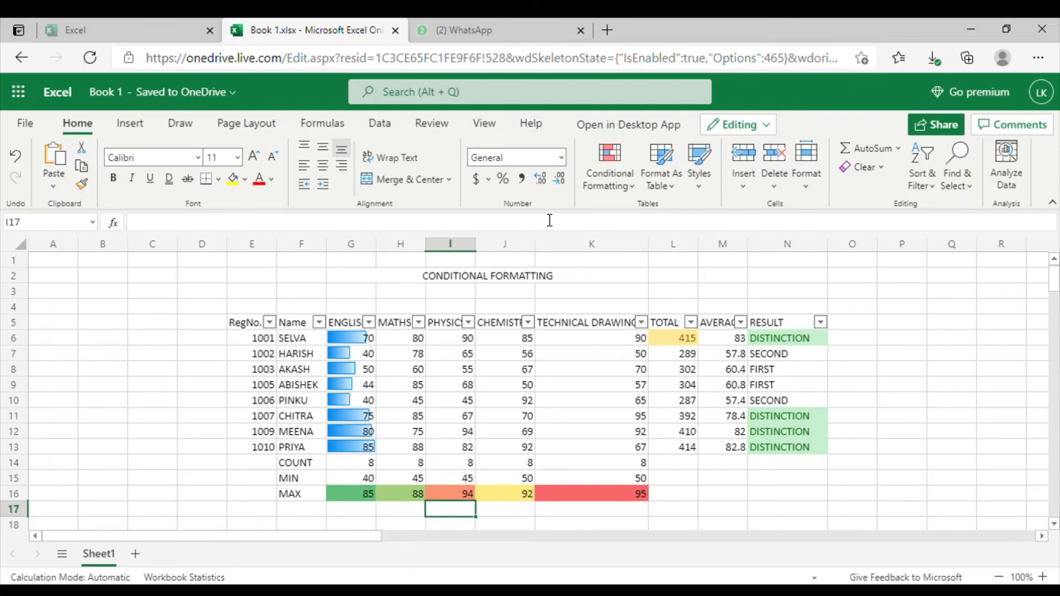
Apply the 3 Traffic Lights (Unrimmed) icon set to the MIN row cells G15:K15.
click(612, 178)
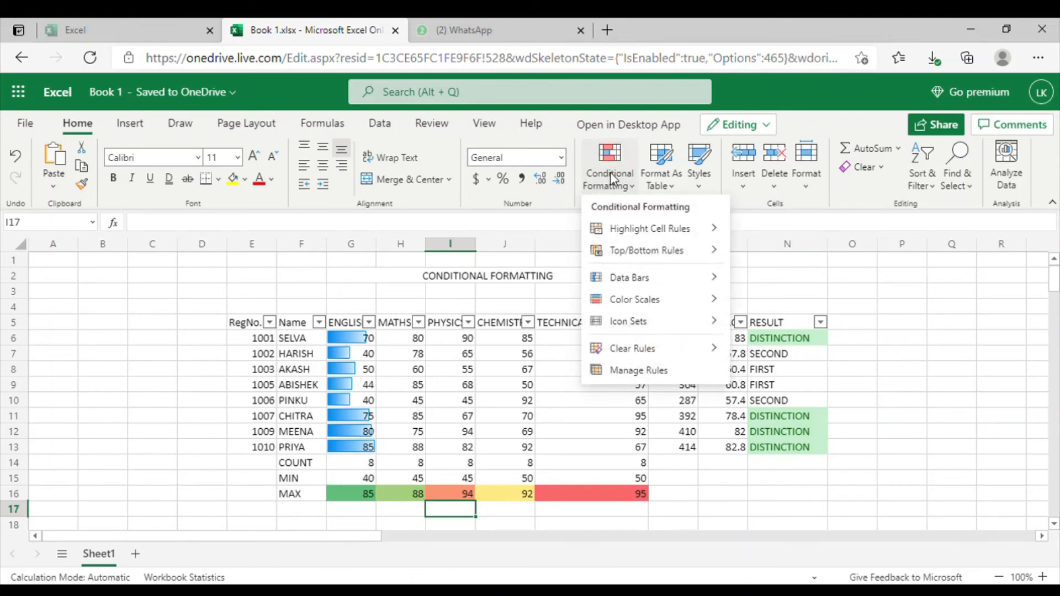
click(273, 488)
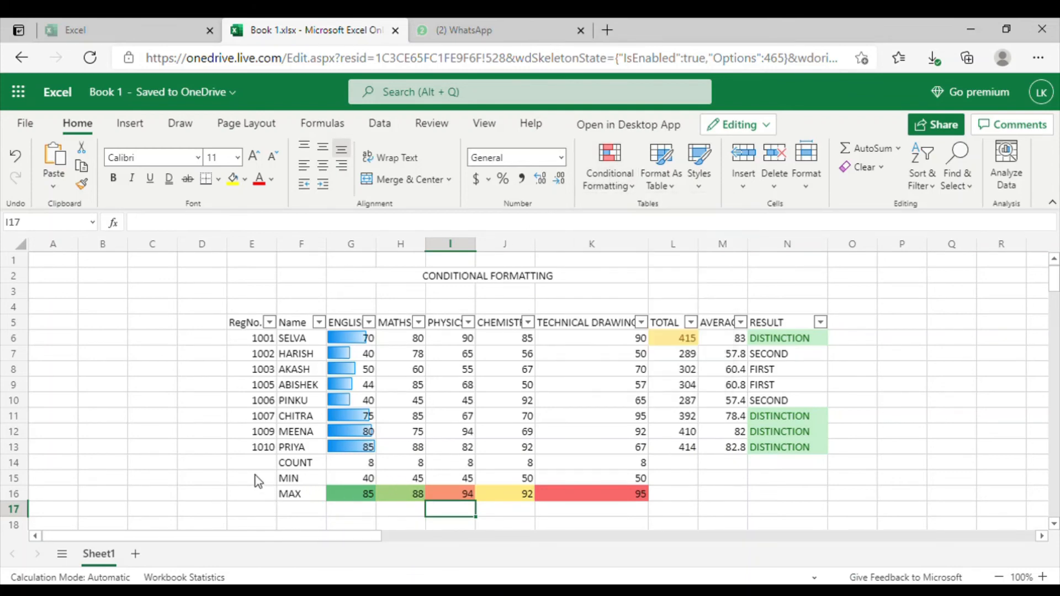
click(344, 476)
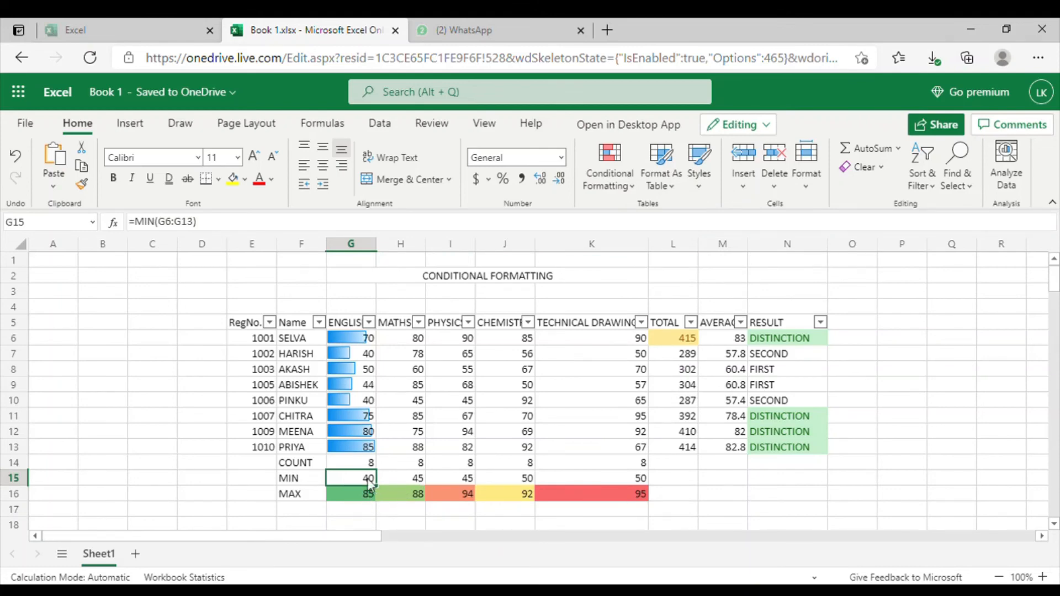
shift+click(579, 481)
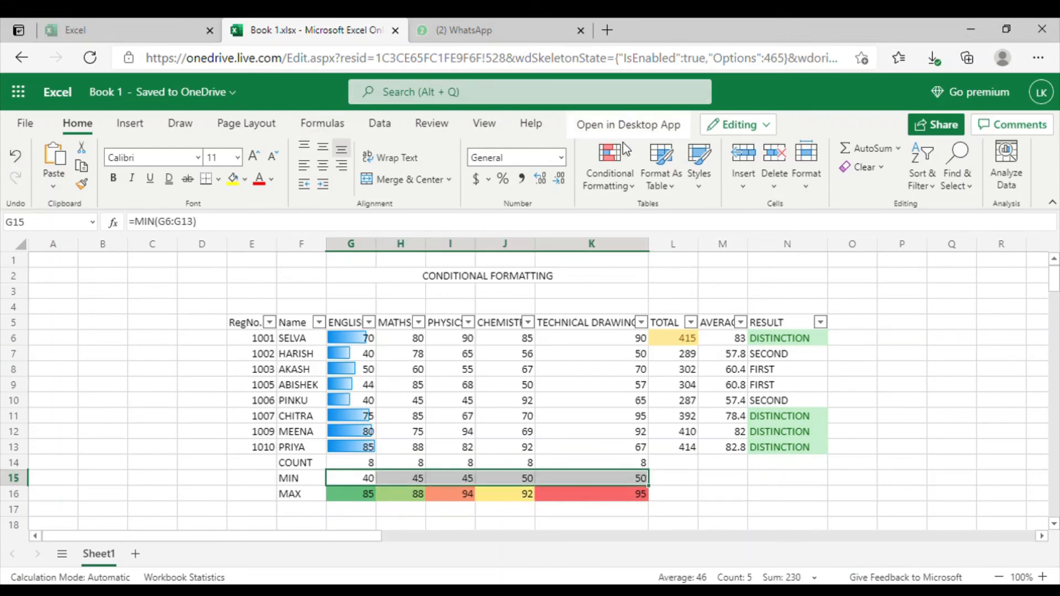
click(612, 175)
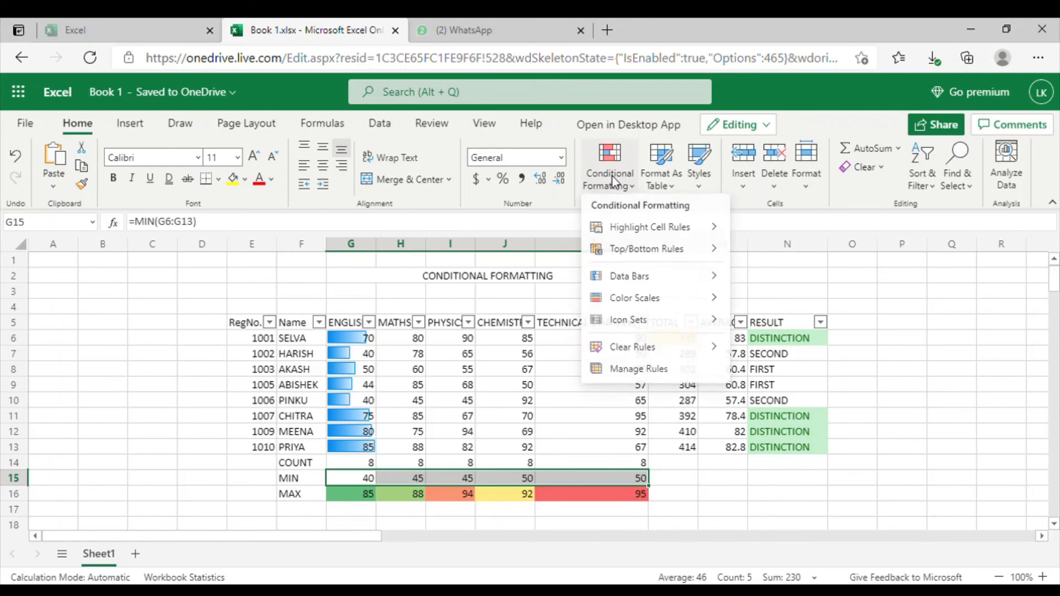
mouse_move(628, 322)
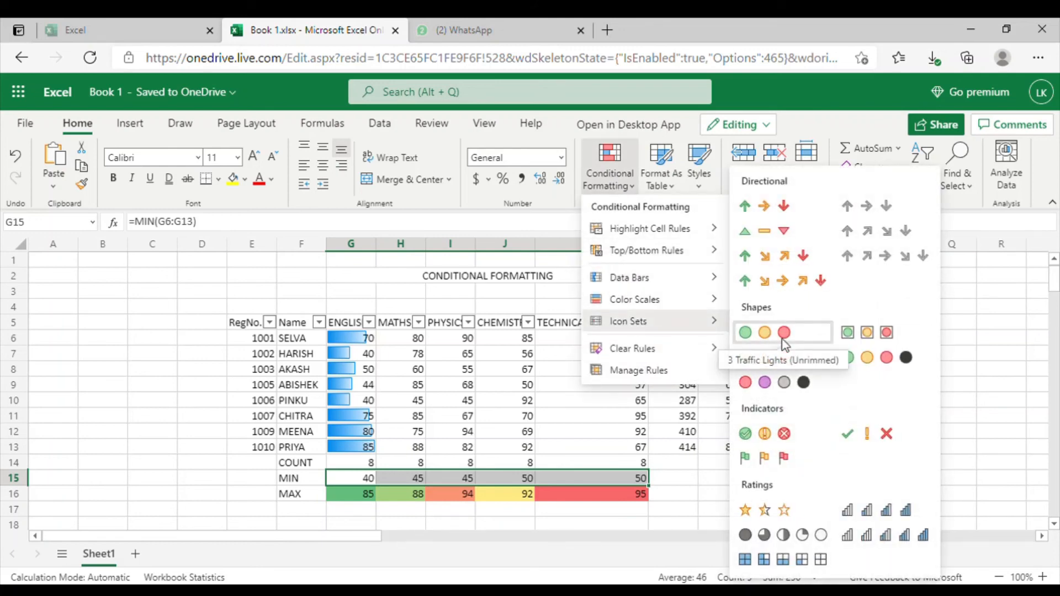
click(784, 338)
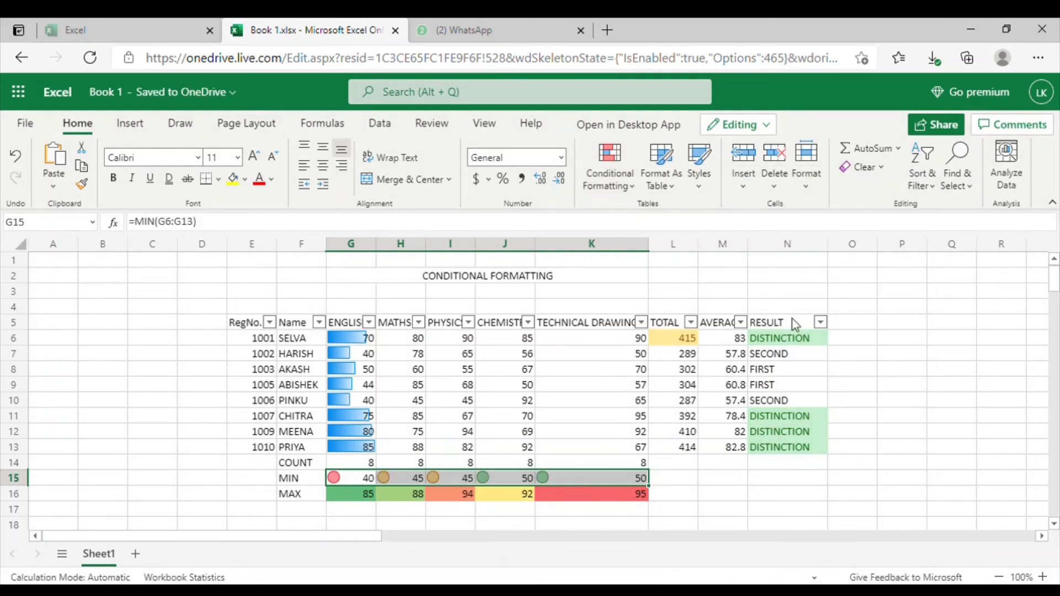
click(722, 508)
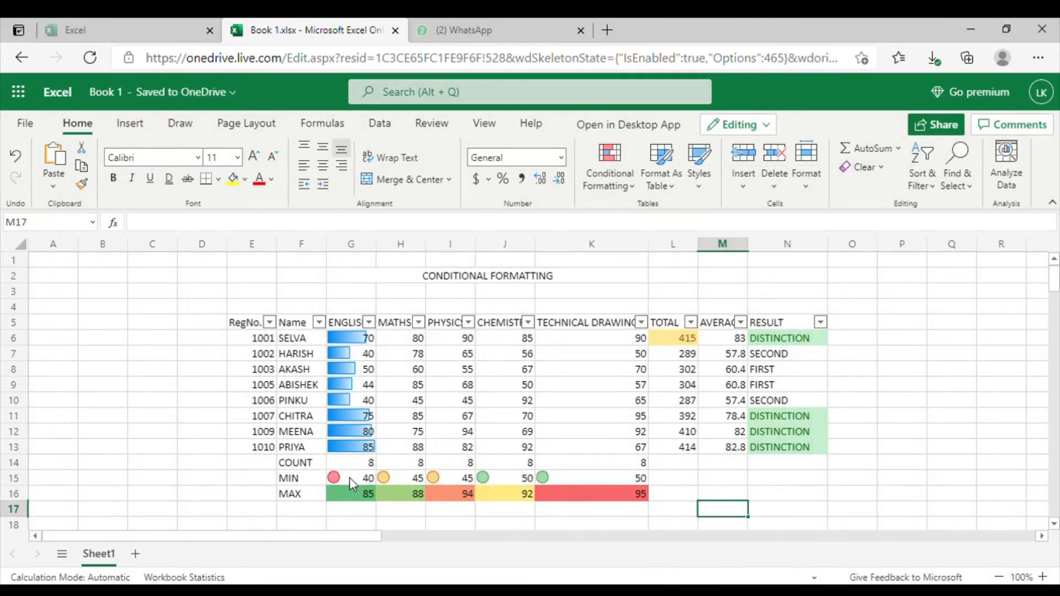
Examine the traffic light icons against the minimum marks of each subject in G15:K15.
click(349, 478)
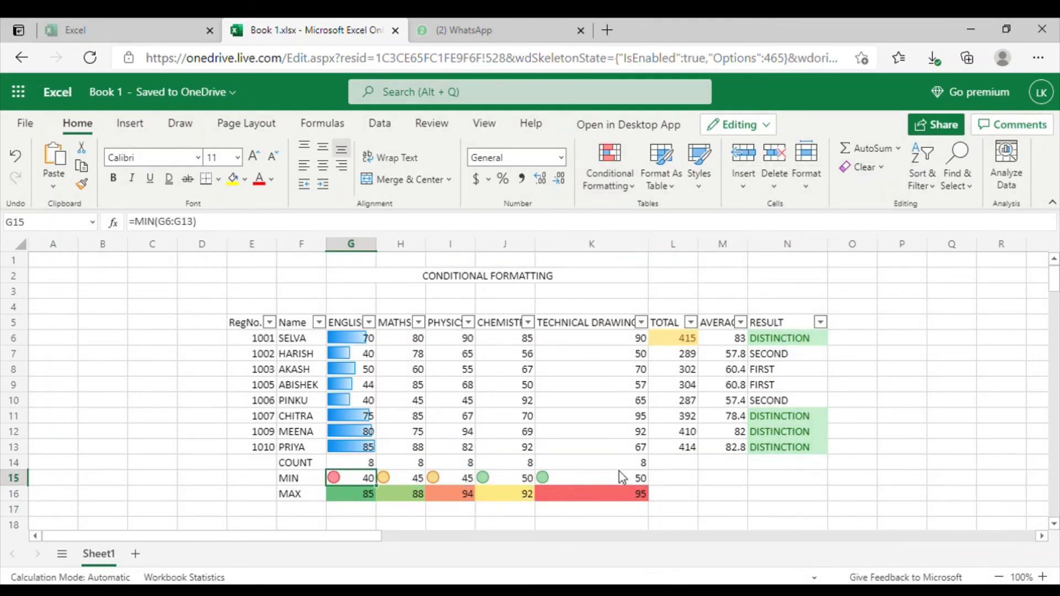
click(620, 478)
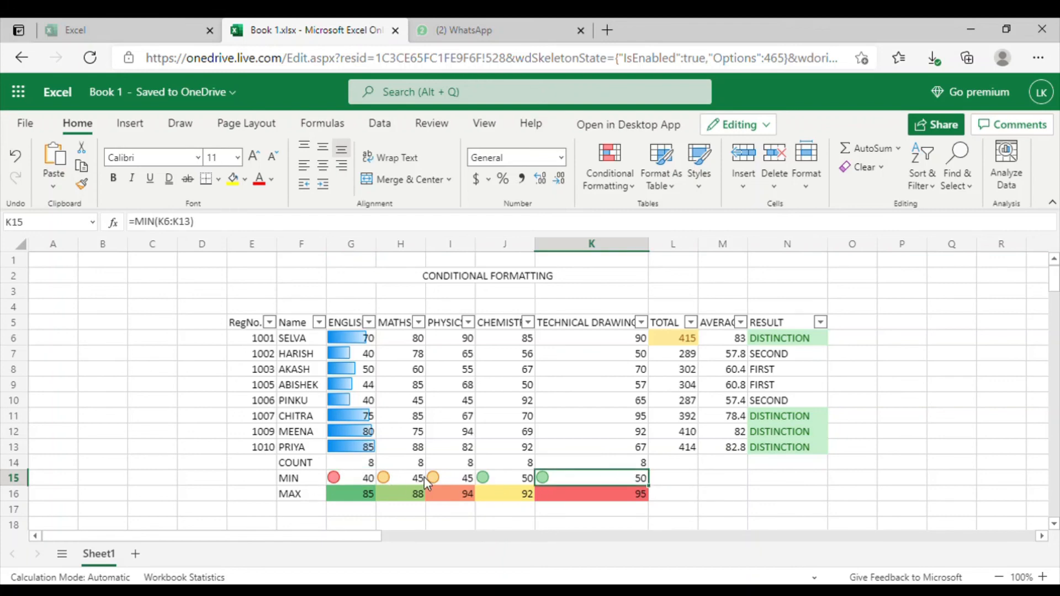
click(488, 480)
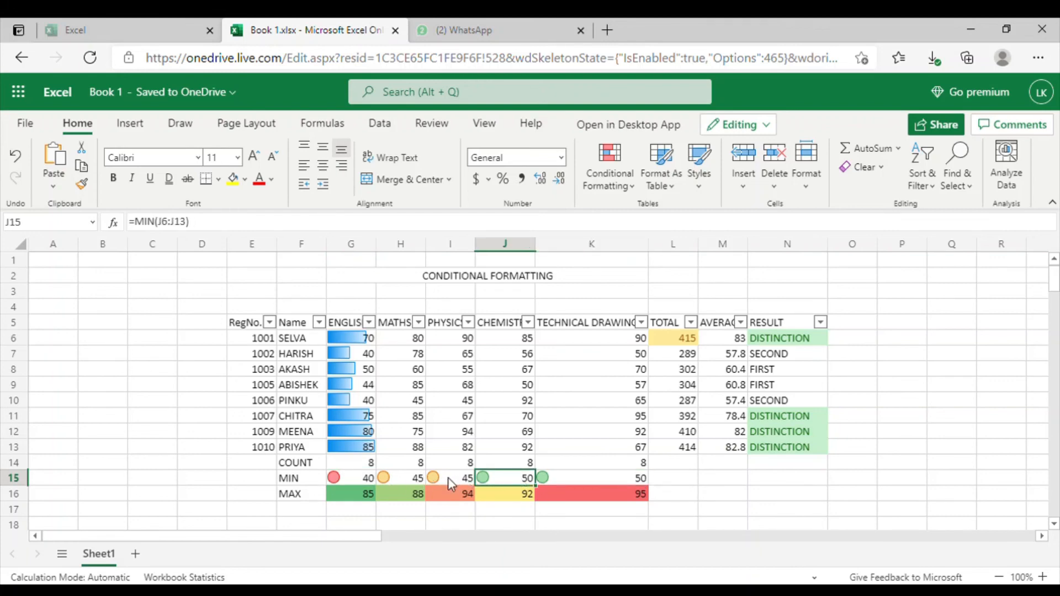
click(440, 479)
click(403, 480)
click(358, 482)
click(404, 481)
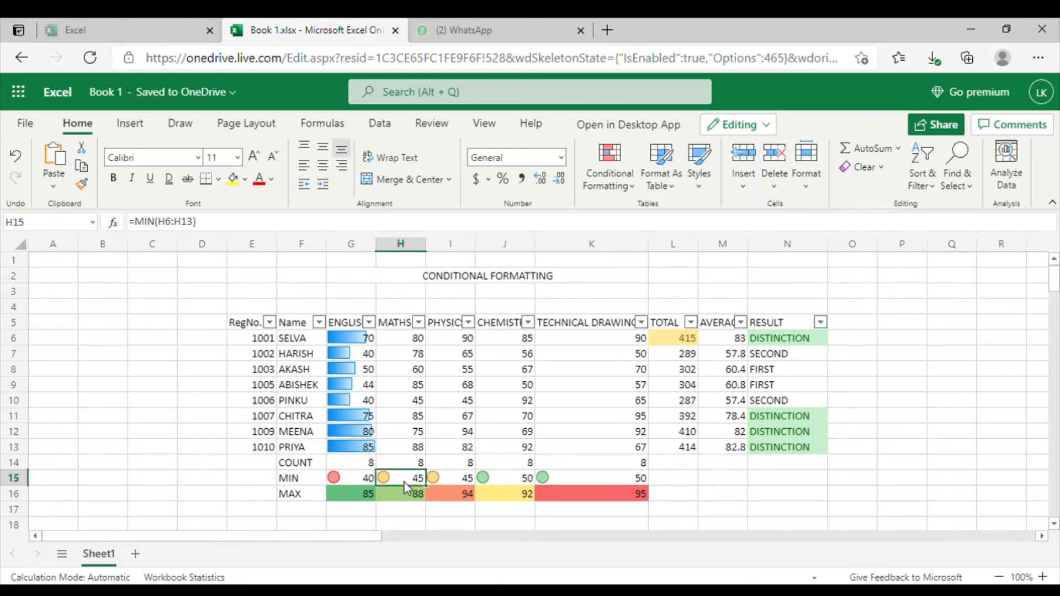
click(442, 481)
click(543, 480)
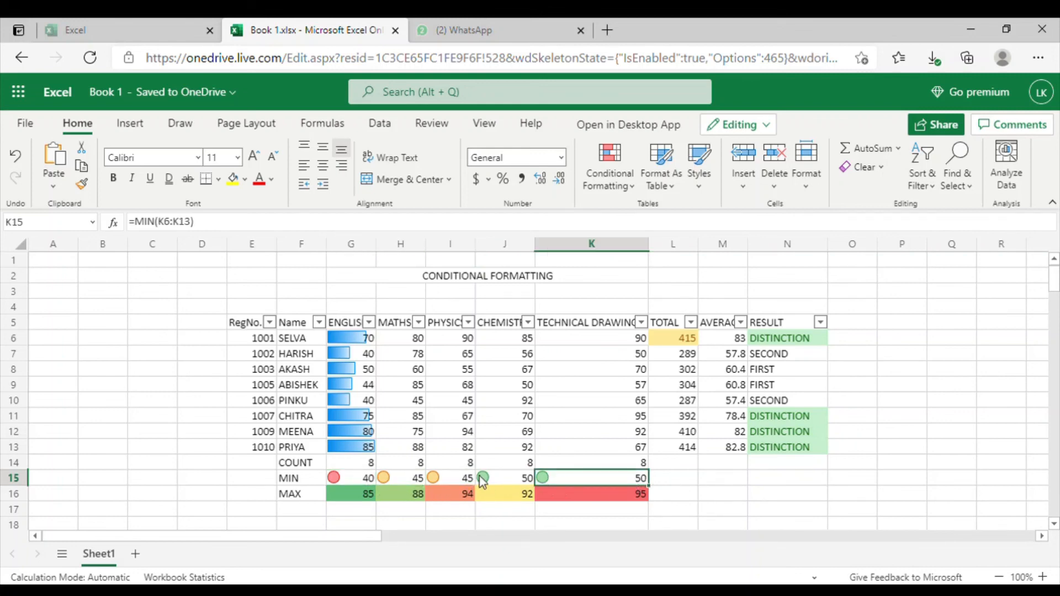
click(496, 482)
click(436, 480)
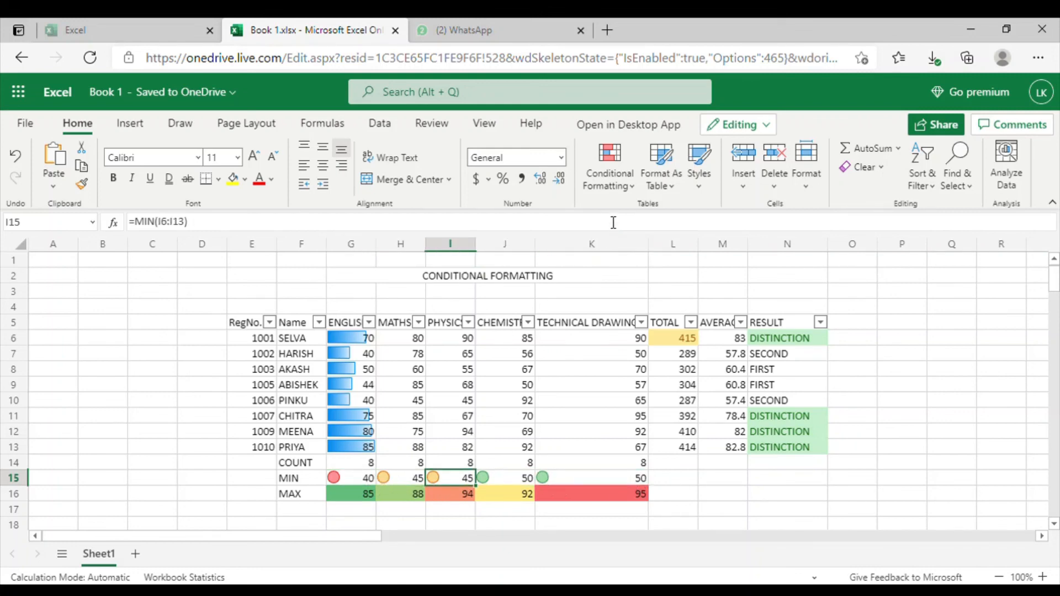
Clear the conditional formatting rules from the entire sheet, and undo the clearing.
click(606, 181)
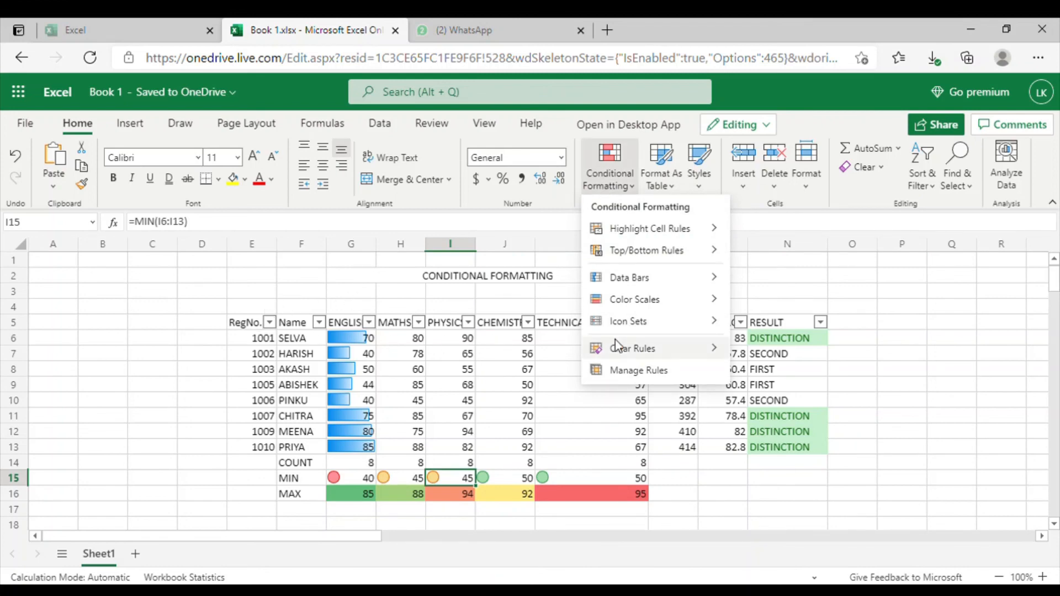
mouse_move(625, 358)
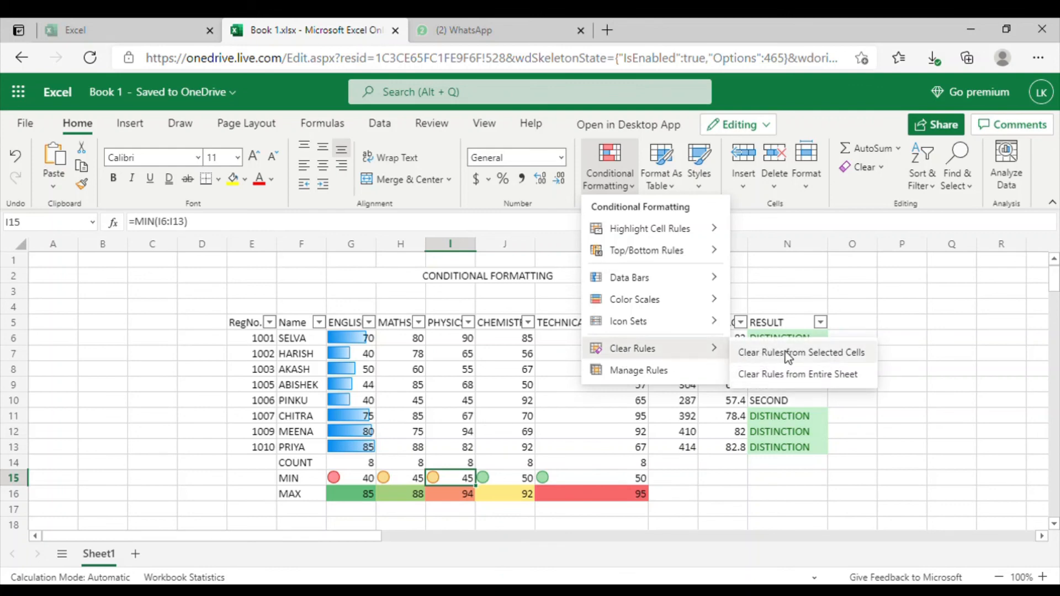
click(789, 376)
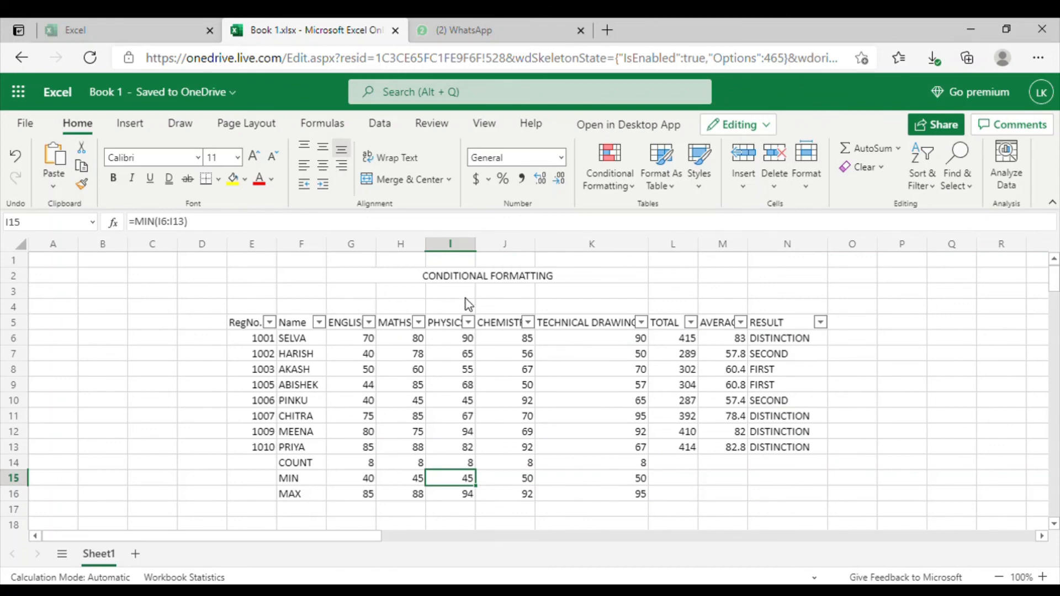
key(ctrl+z)
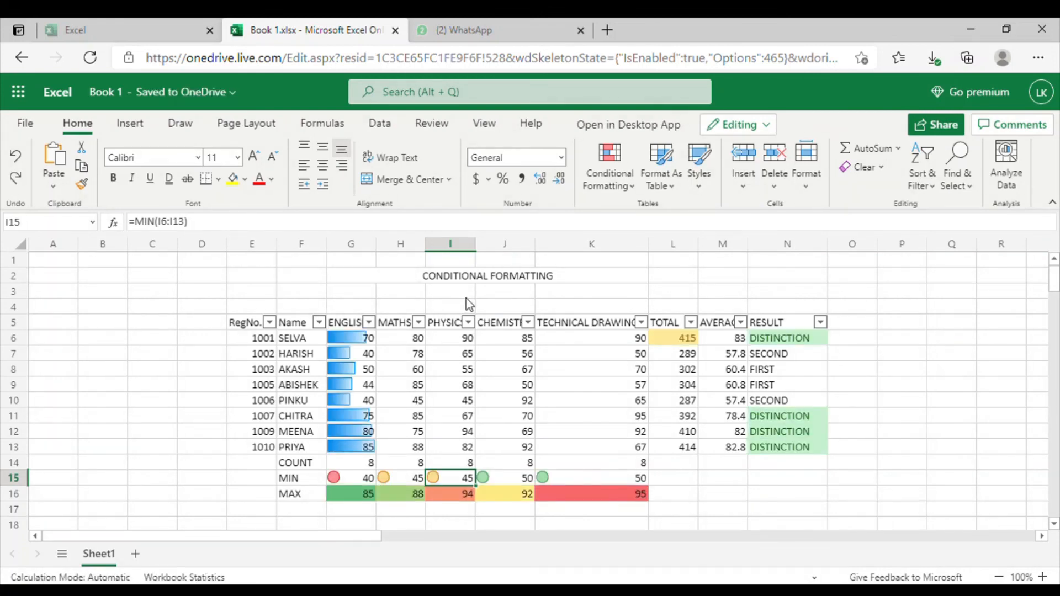
click(743, 276)
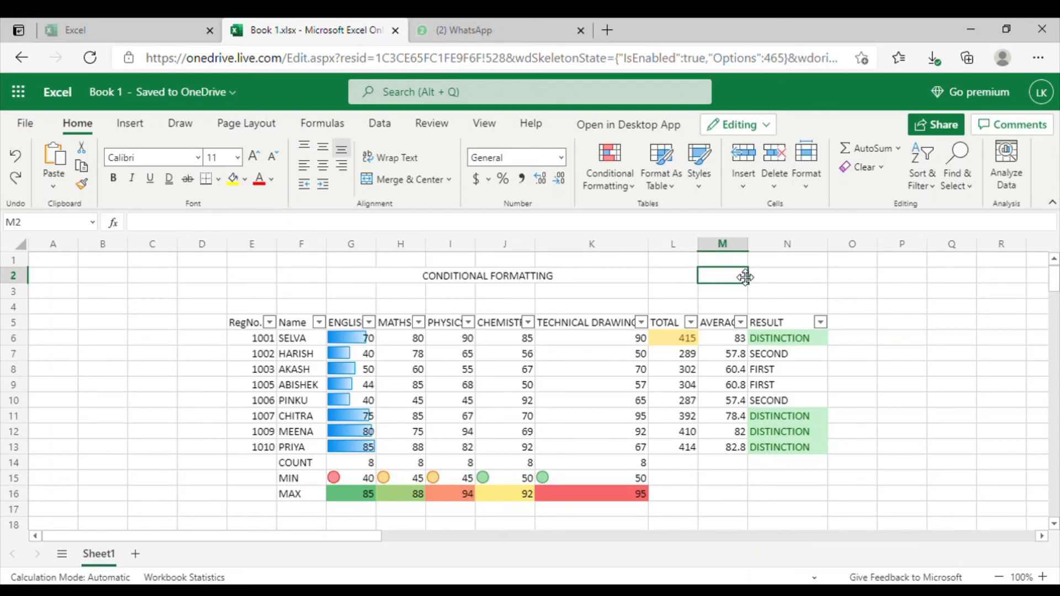